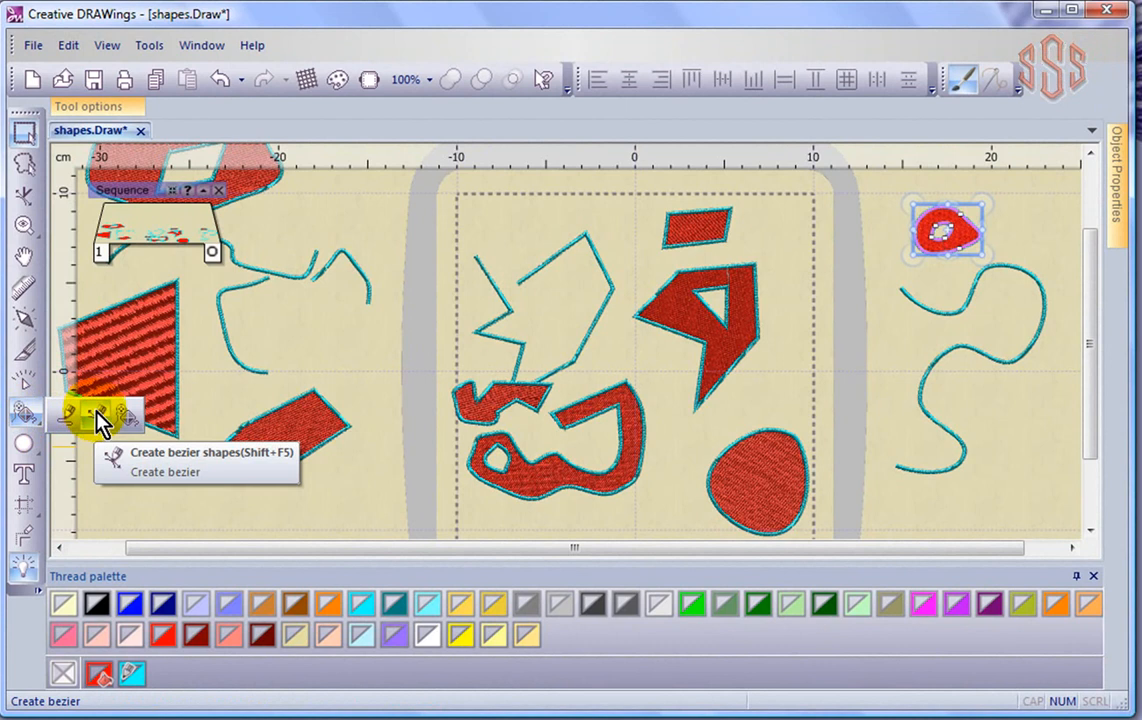
Delete all existing shapes from the shapes.Draw design.
left_click(130, 425)
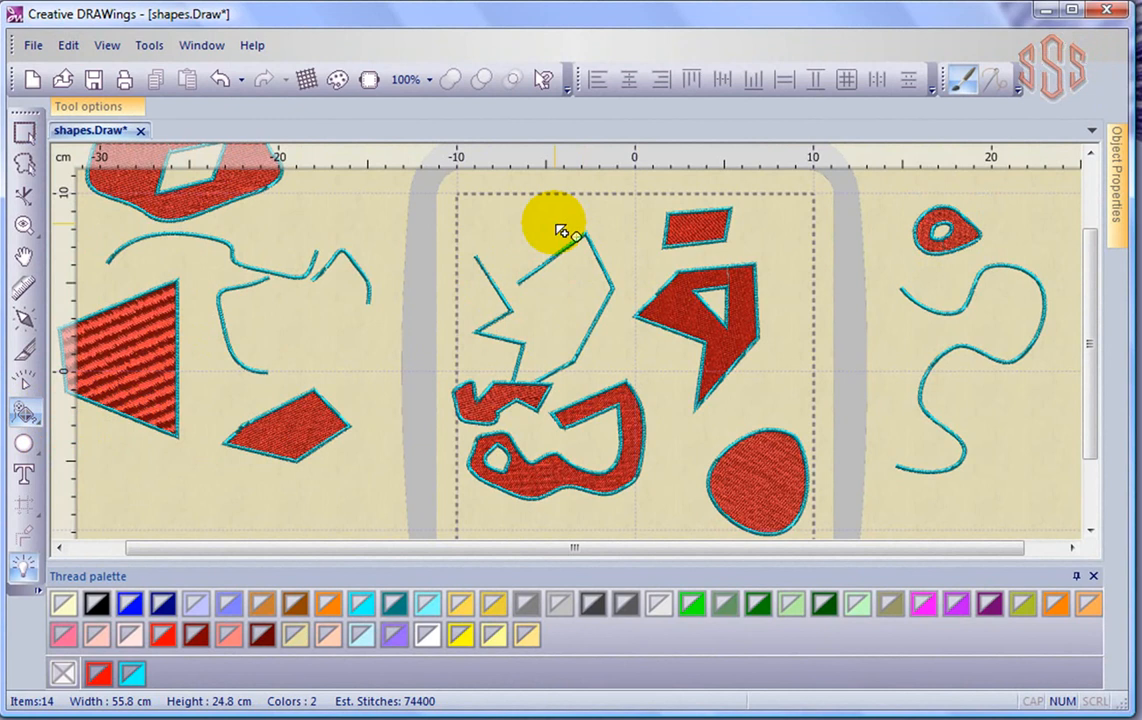
key("Escape")
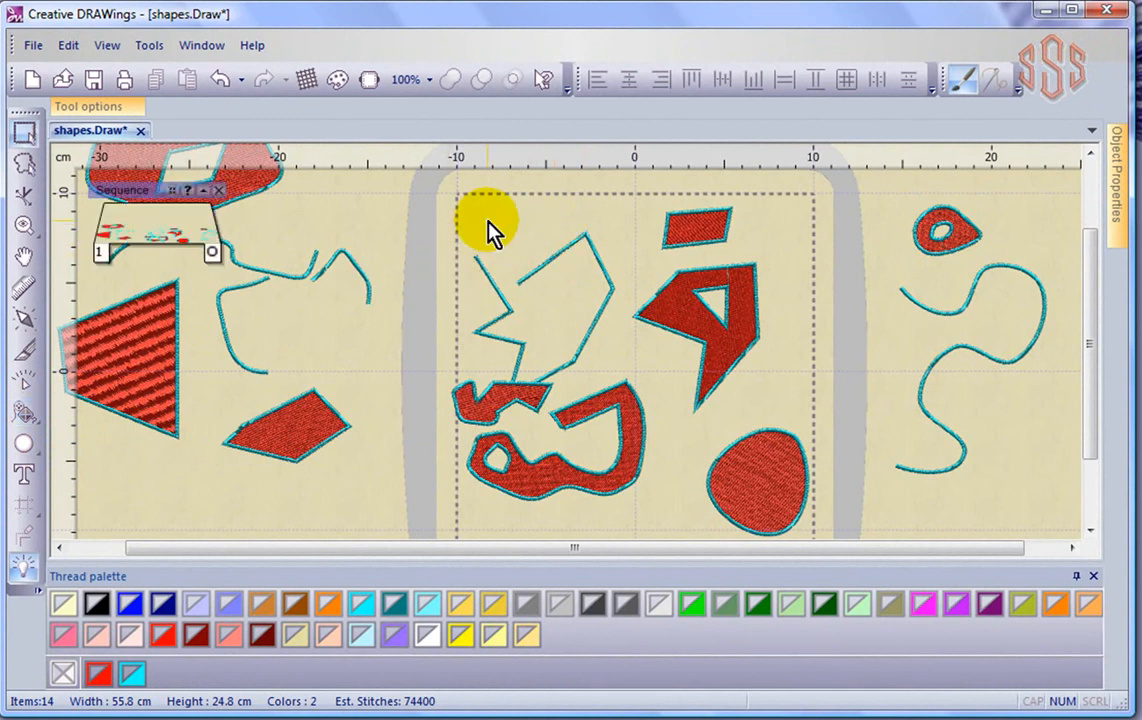
key("ctrl+a")
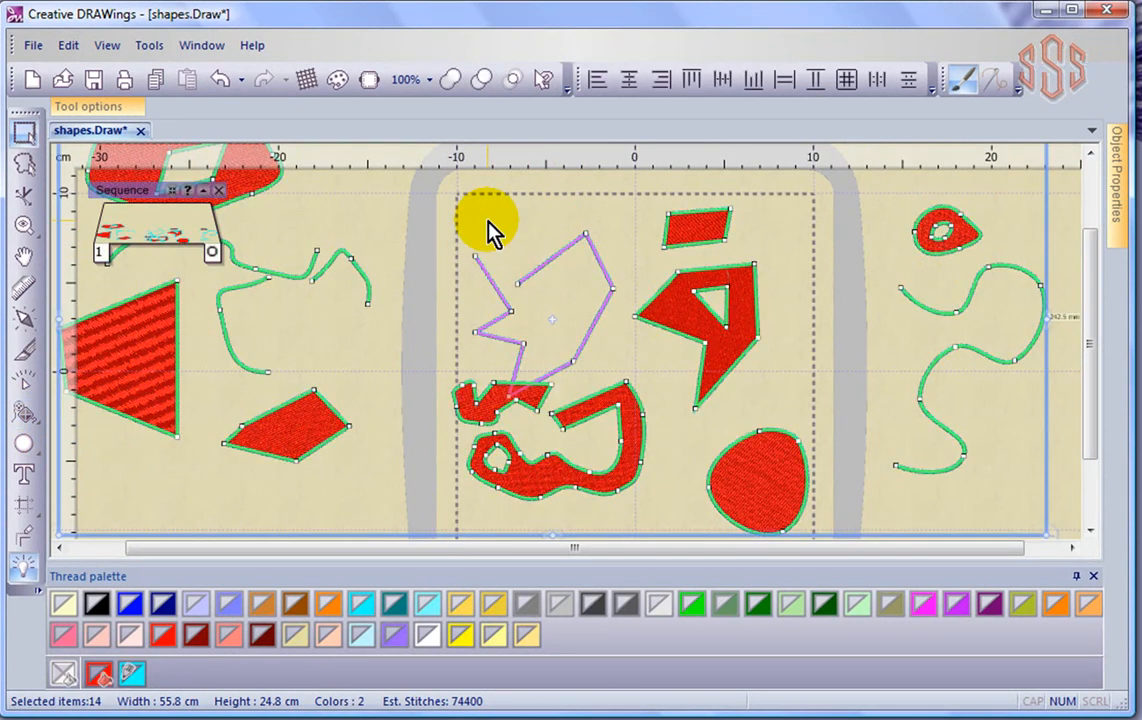
key("Delete")
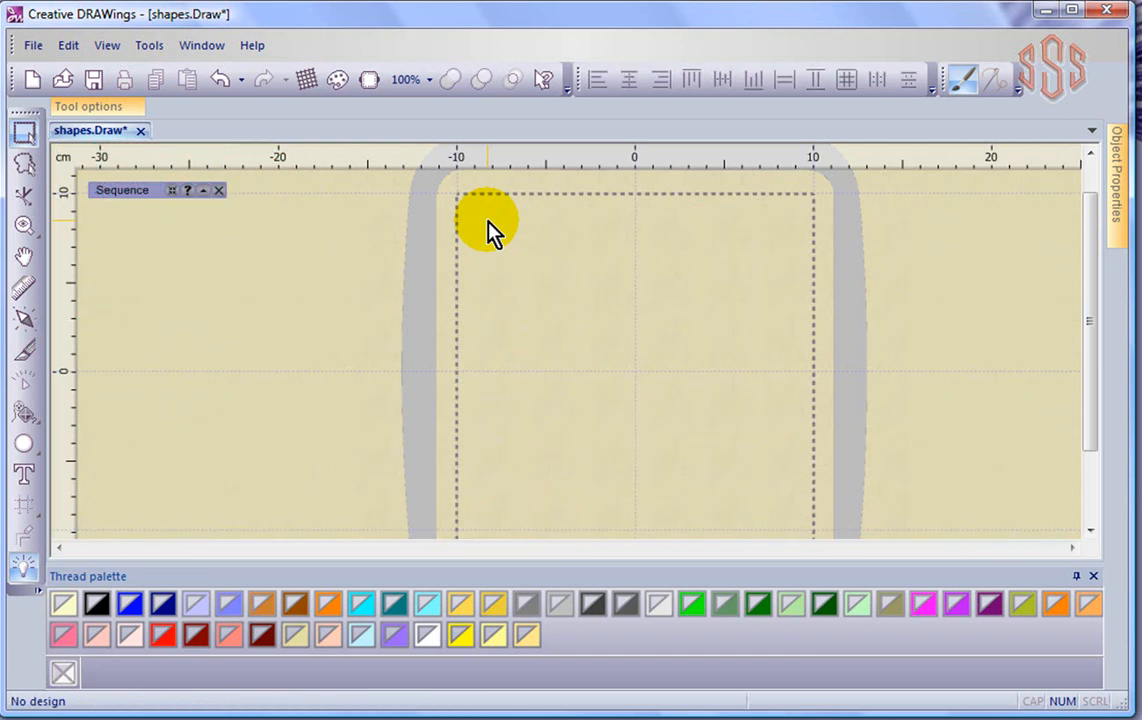
Draw a closed rounded shape about 7.2 cm wide and 6.9 cm high in the hoop's upper left area with the outline tool.
left_click(25, 413)
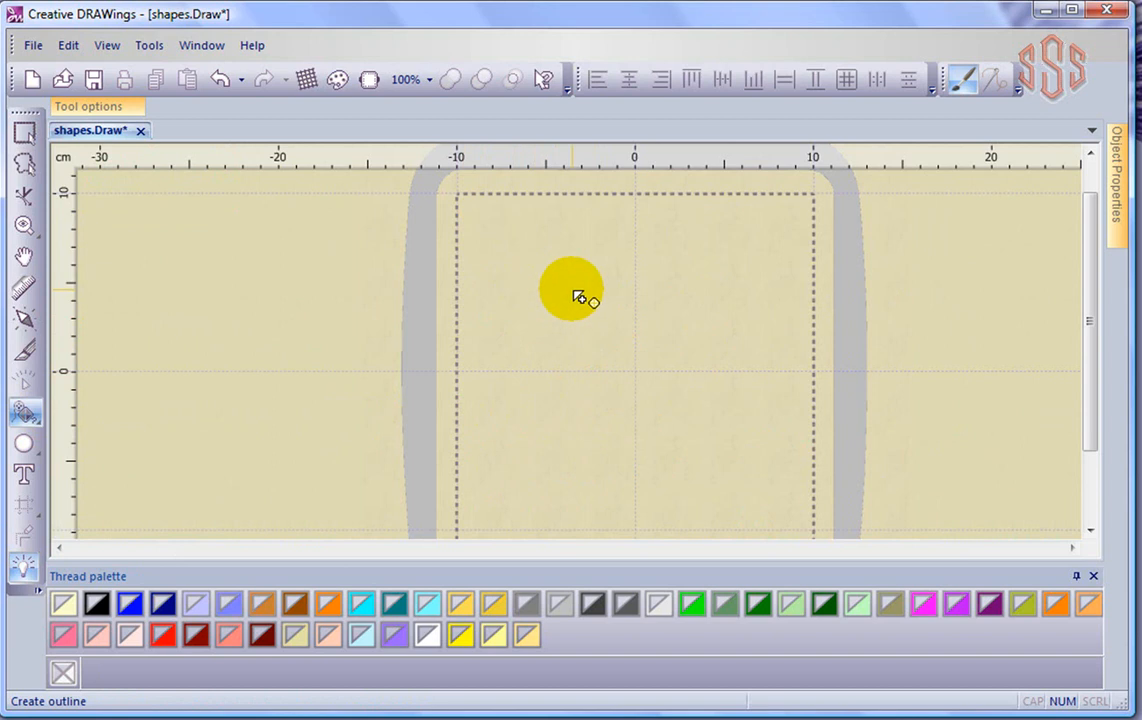
scroll(552, 291, "up", 1)
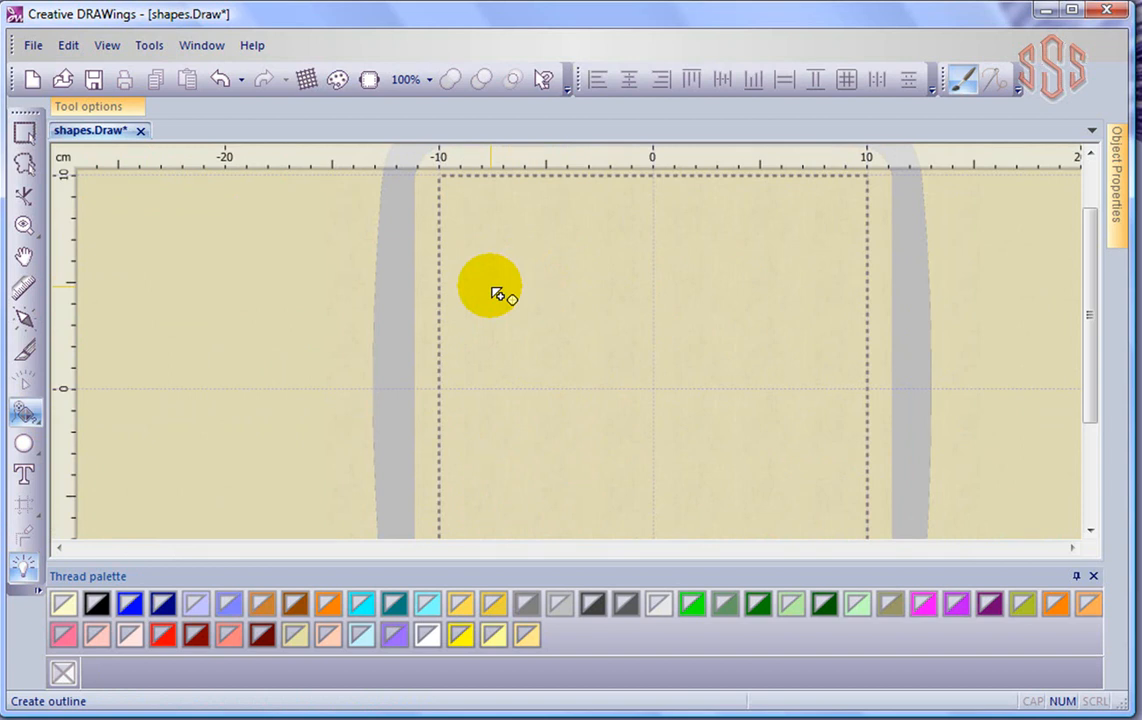
left_click(490, 287)
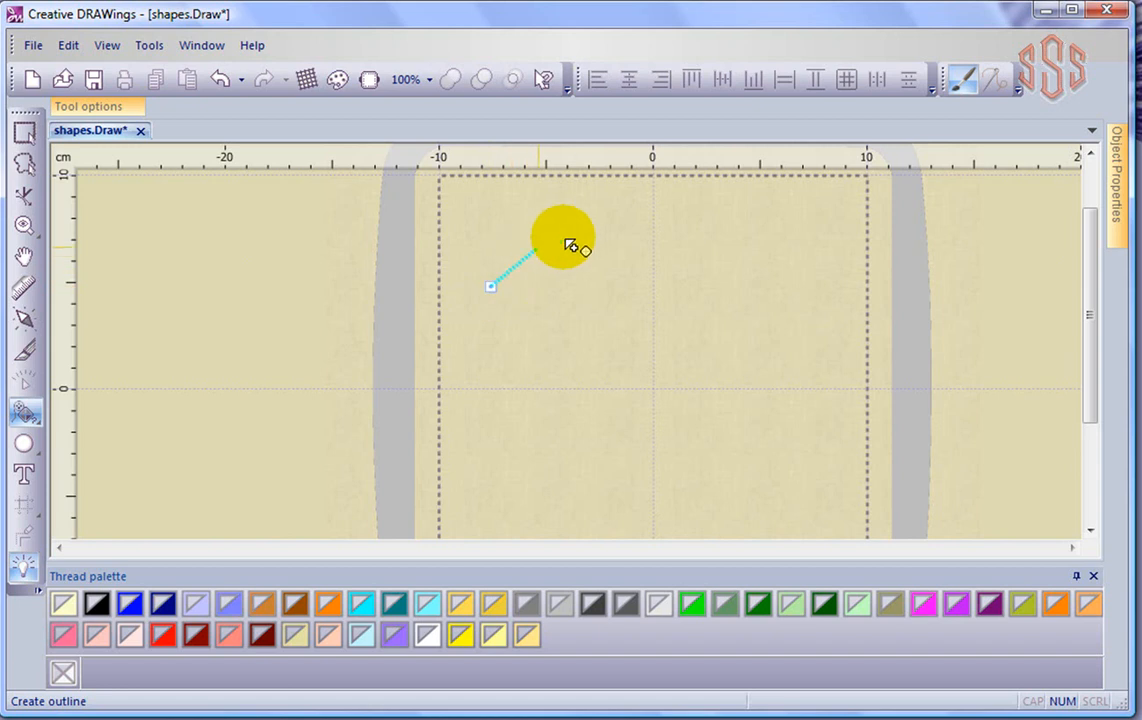
left_click(568, 236)
left_click(634, 301)
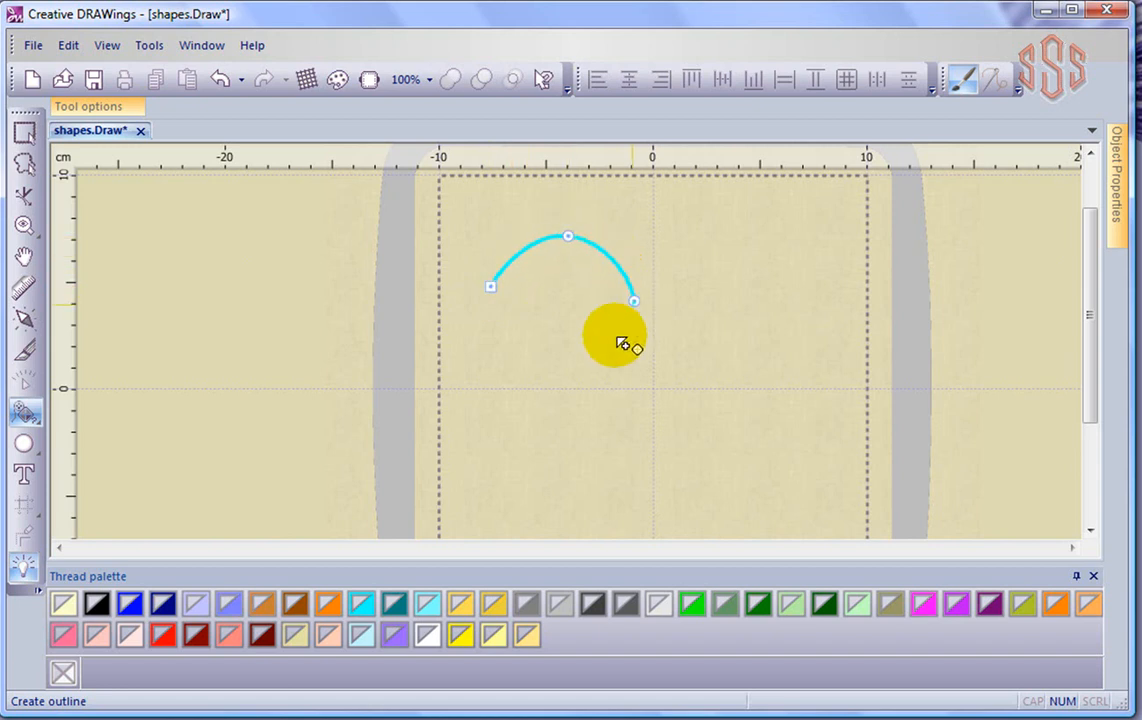
left_click(566, 376)
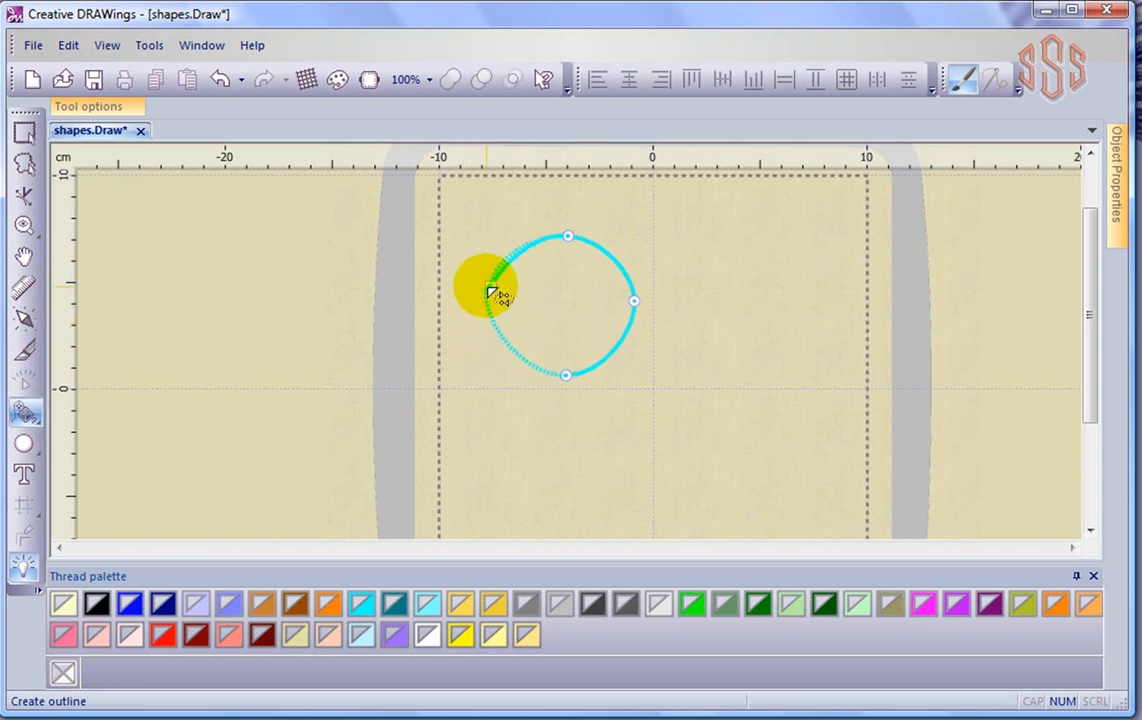
left_click(493, 292)
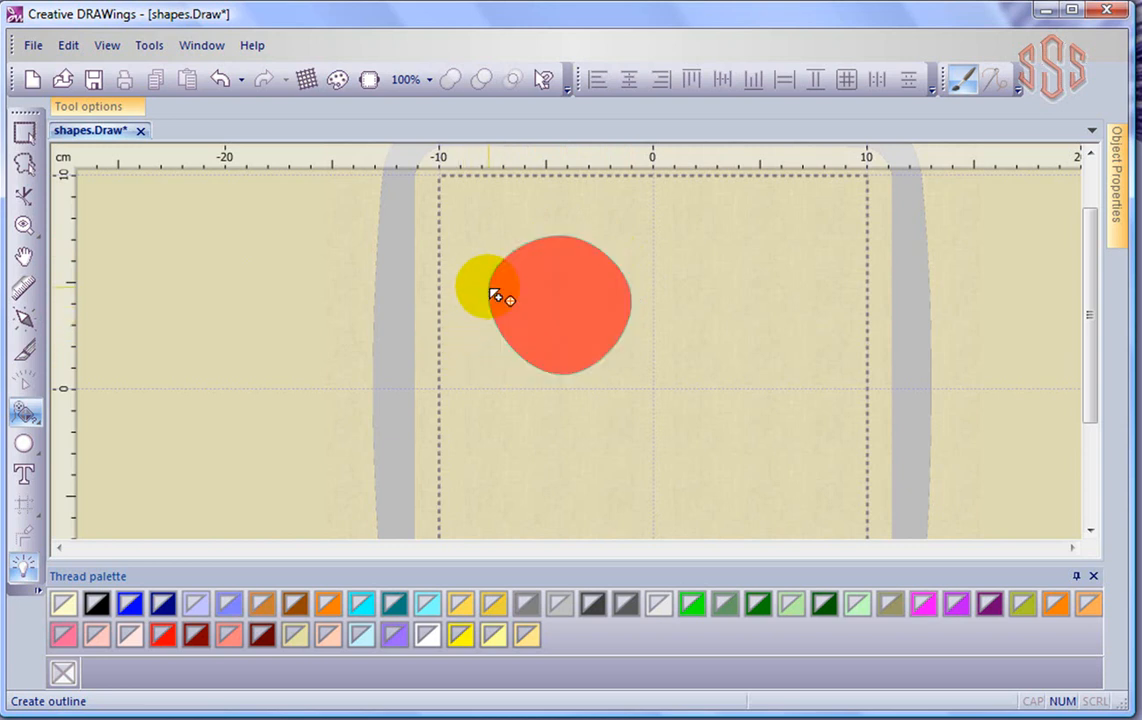
Add a rounded hole through the middle of the red shape with four outline points and finish the object.
left_click(546, 263)
left_click(596, 284)
left_click(571, 338)
left_click(519, 316)
left_click(547, 266)
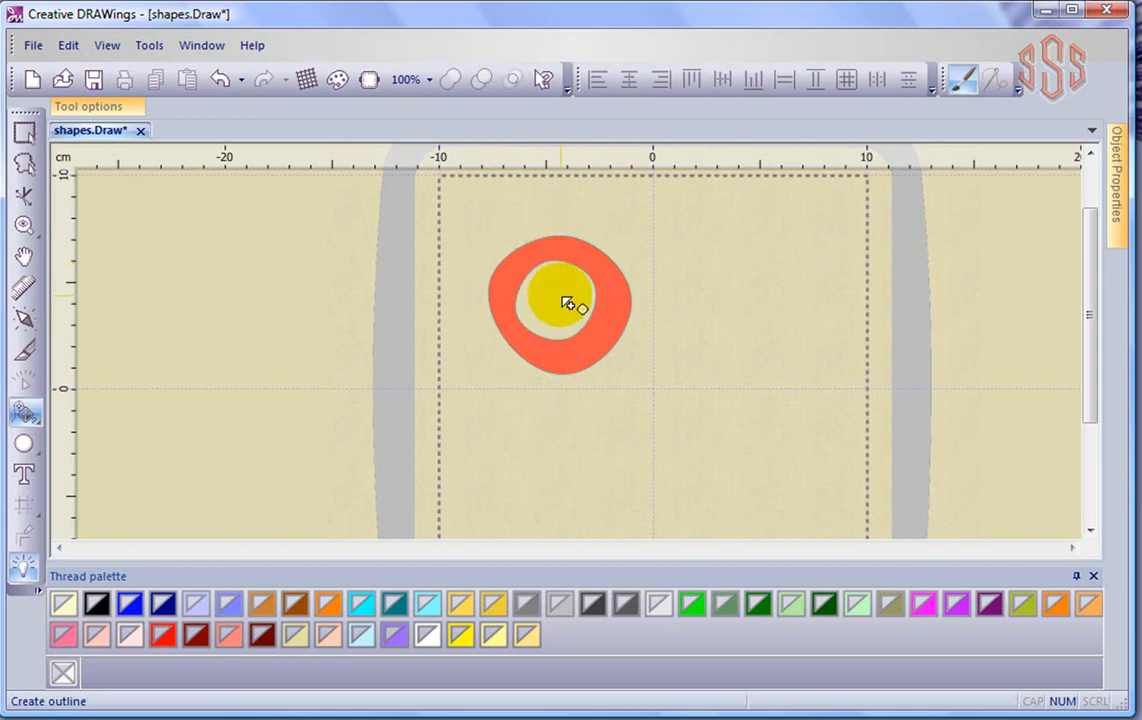
right_click(563, 303)
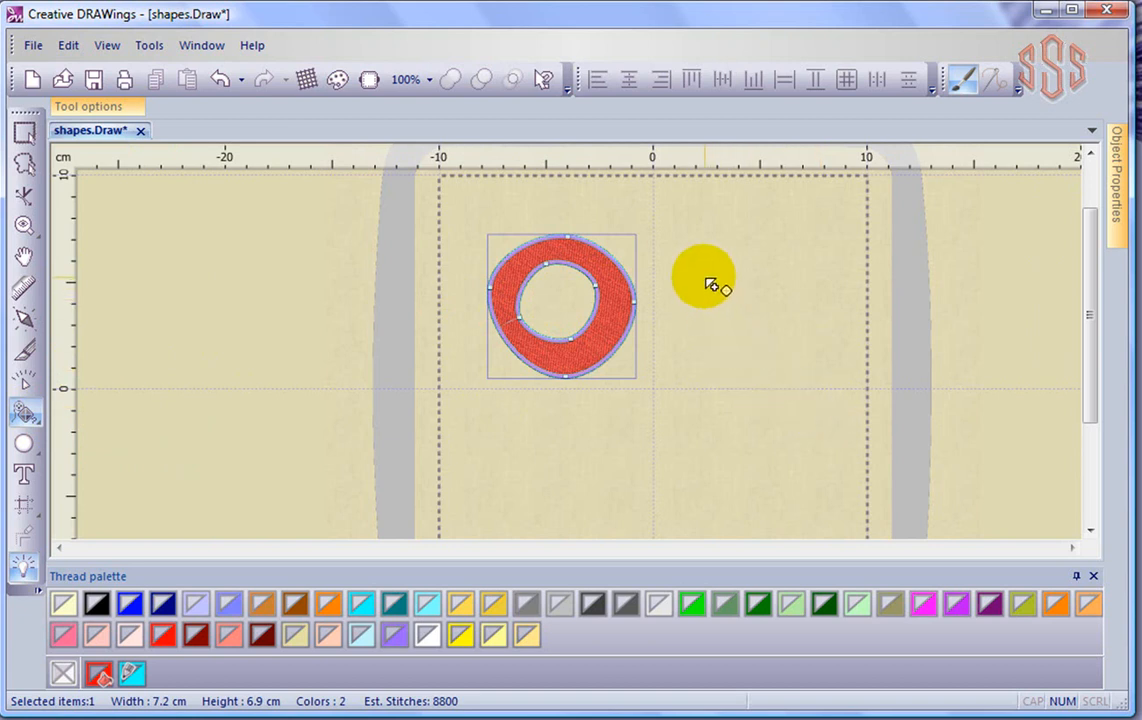
Draw and finish a closed C-shaped curved outline about 8 cm wide and 12 cm high, to the right of the ring.
left_click(703, 269)
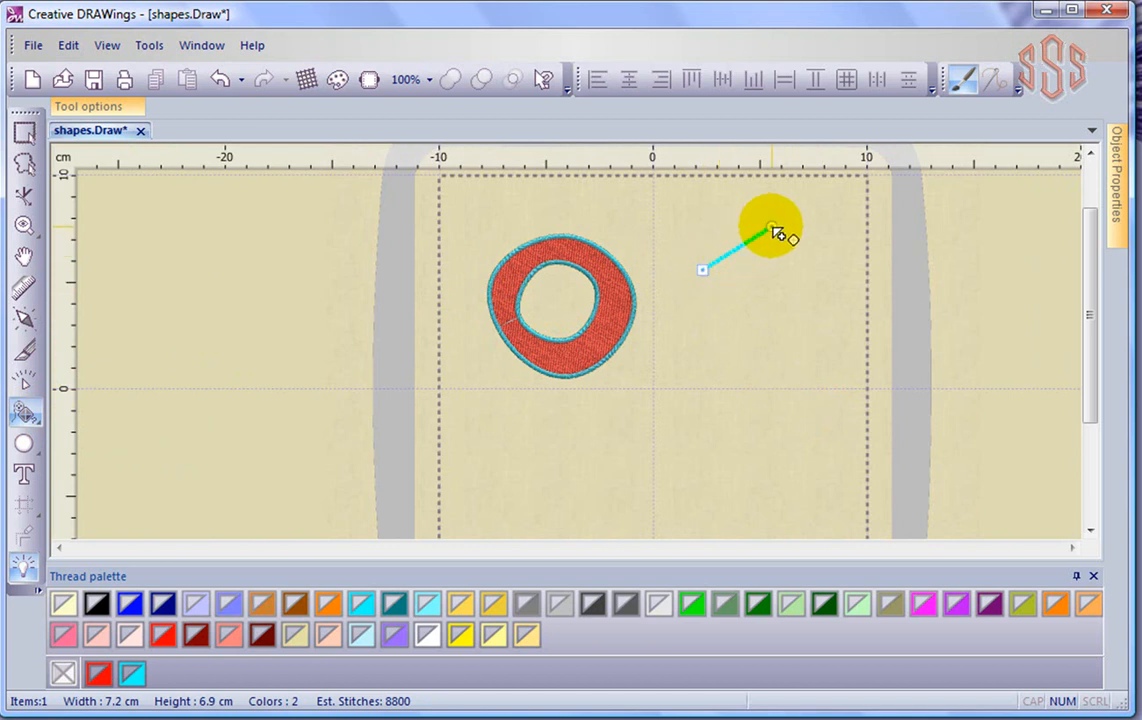
left_click_drag(772, 228, 789, 250)
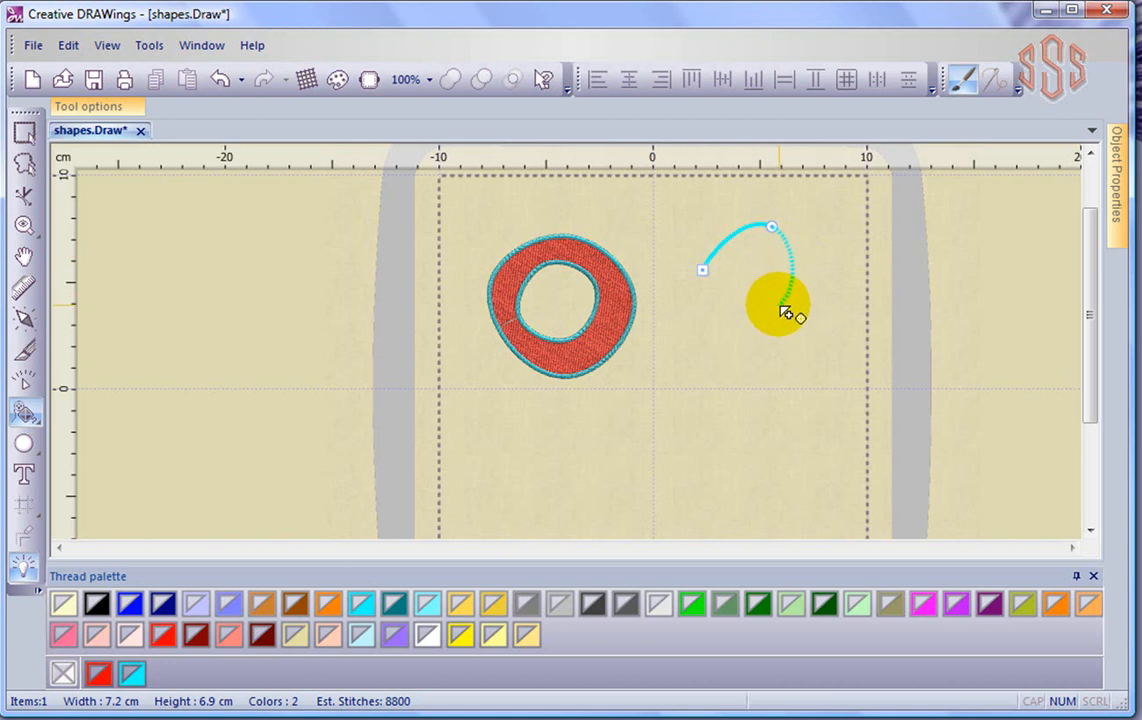
mouse_move(783, 310)
left_mouse_down()
mouse_move(782, 236)
mouse_move(745, 239)
mouse_move(721, 263)
mouse_move(771, 231)
mouse_move(790, 277)
mouse_move(785, 308)
left_mouse_up()
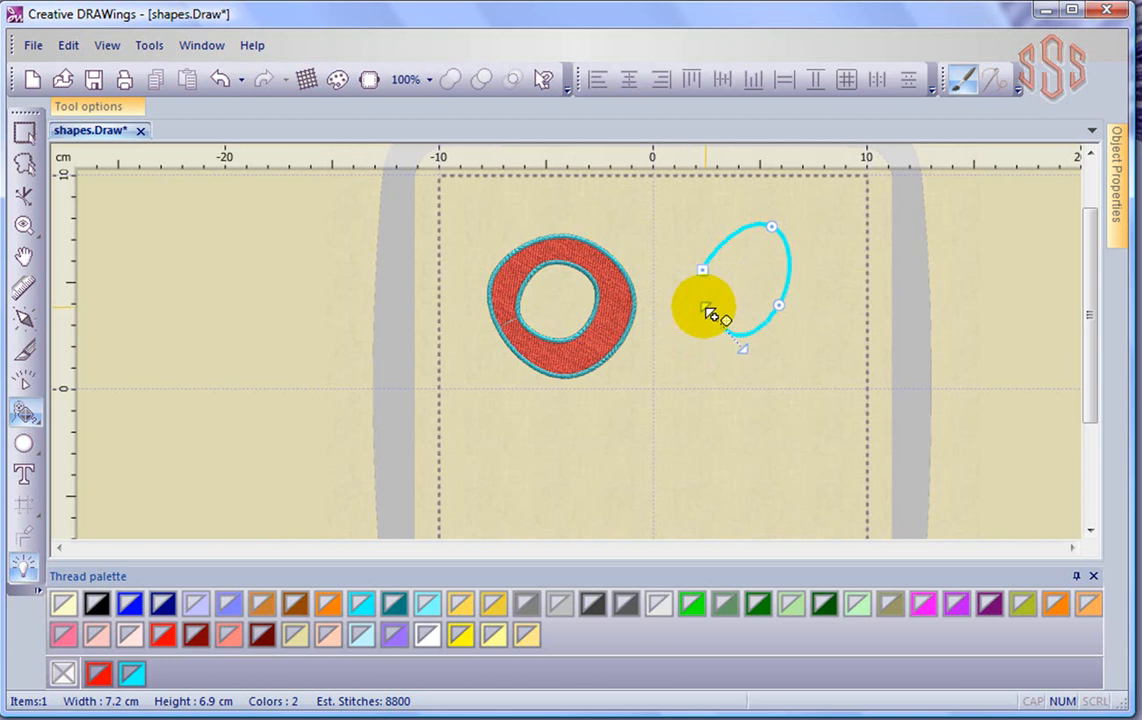
left_click_drag(694, 316, 741, 405)
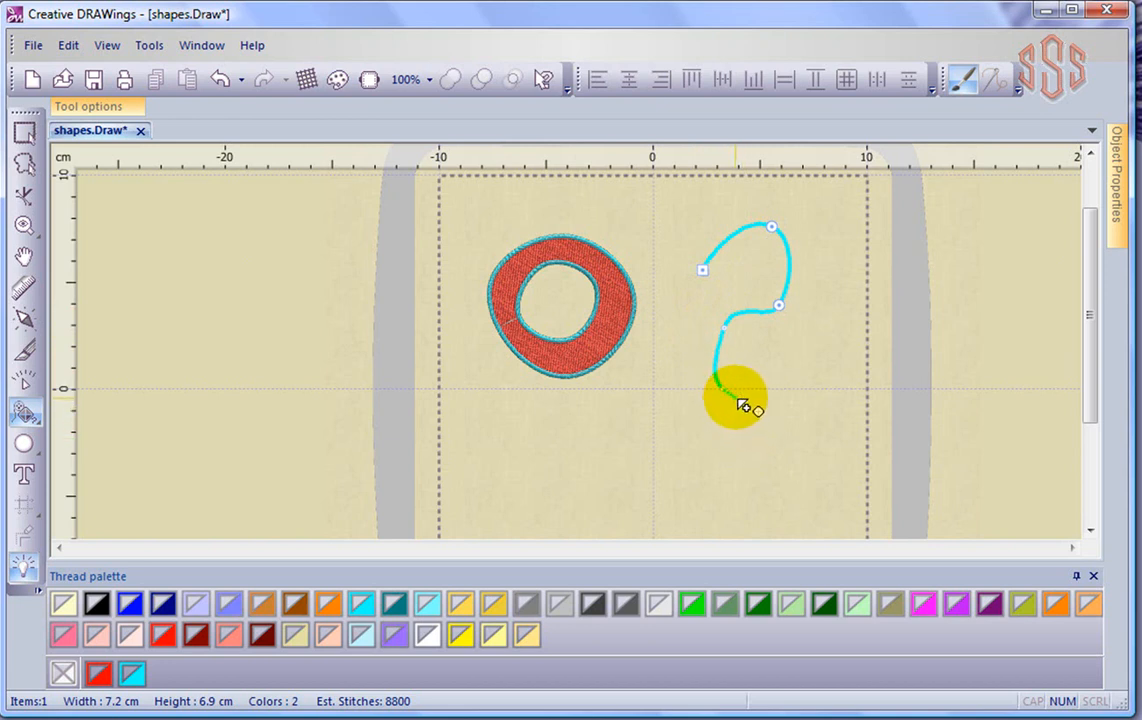
left_click(803, 414)
left_click(775, 459)
left_click(667, 455)
left_click(639, 402)
left_click(653, 332)
left_click(691, 303)
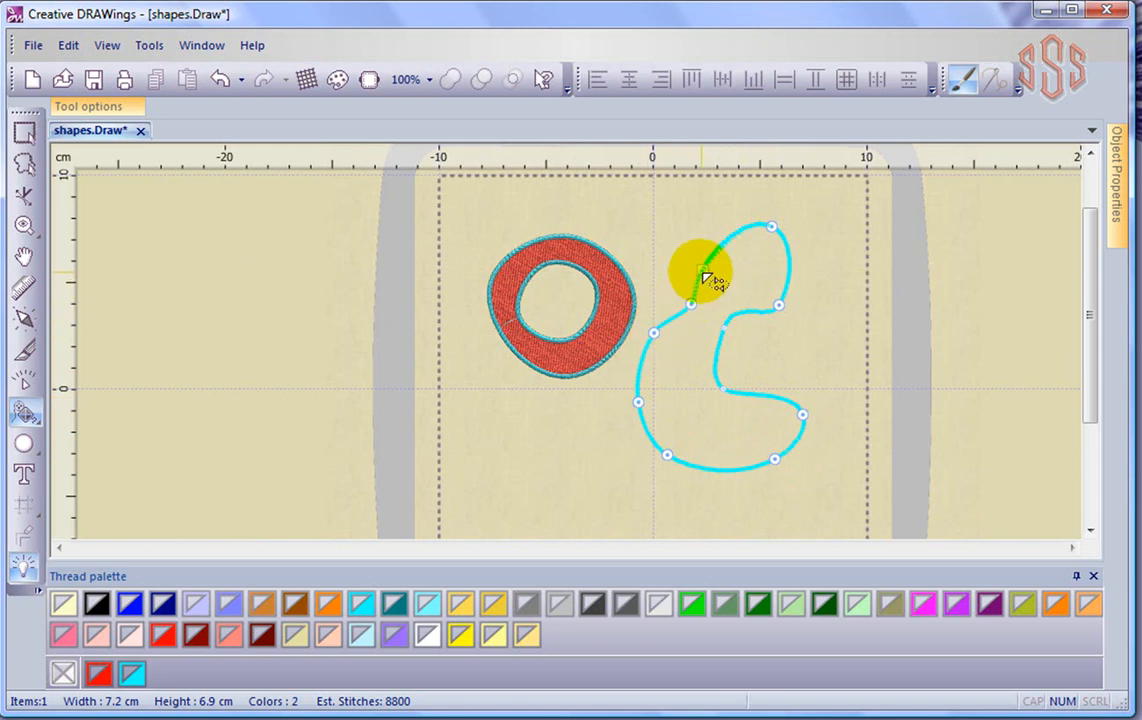
left_click(706, 278)
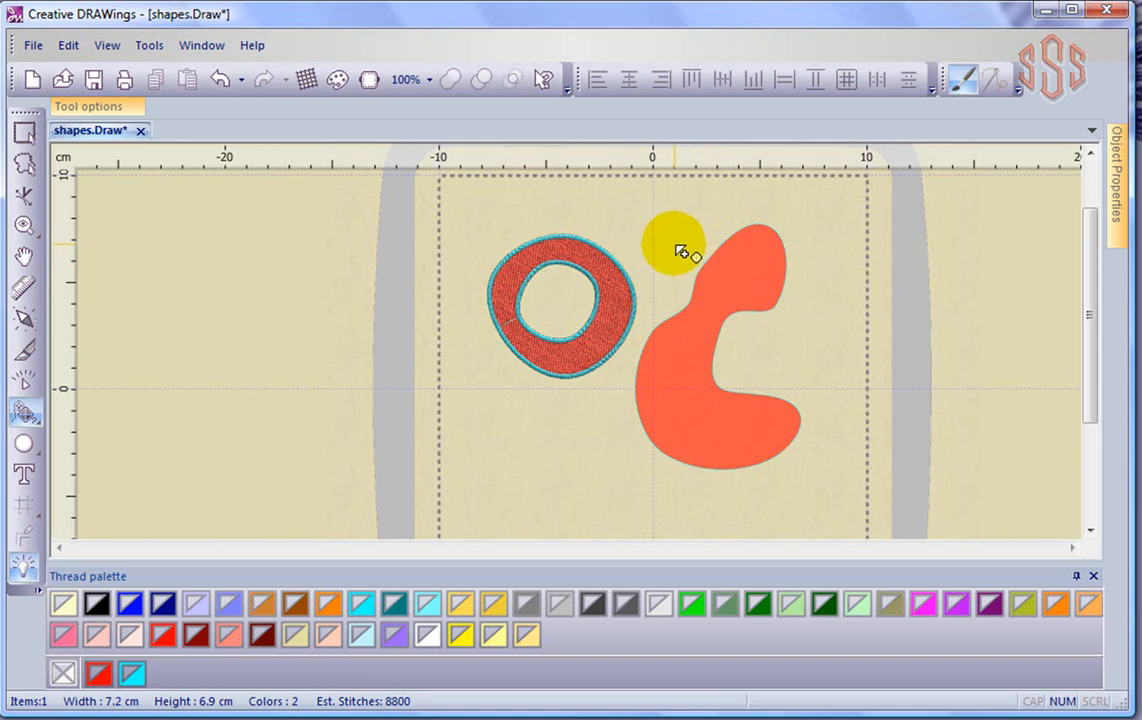
left_click(680, 238)
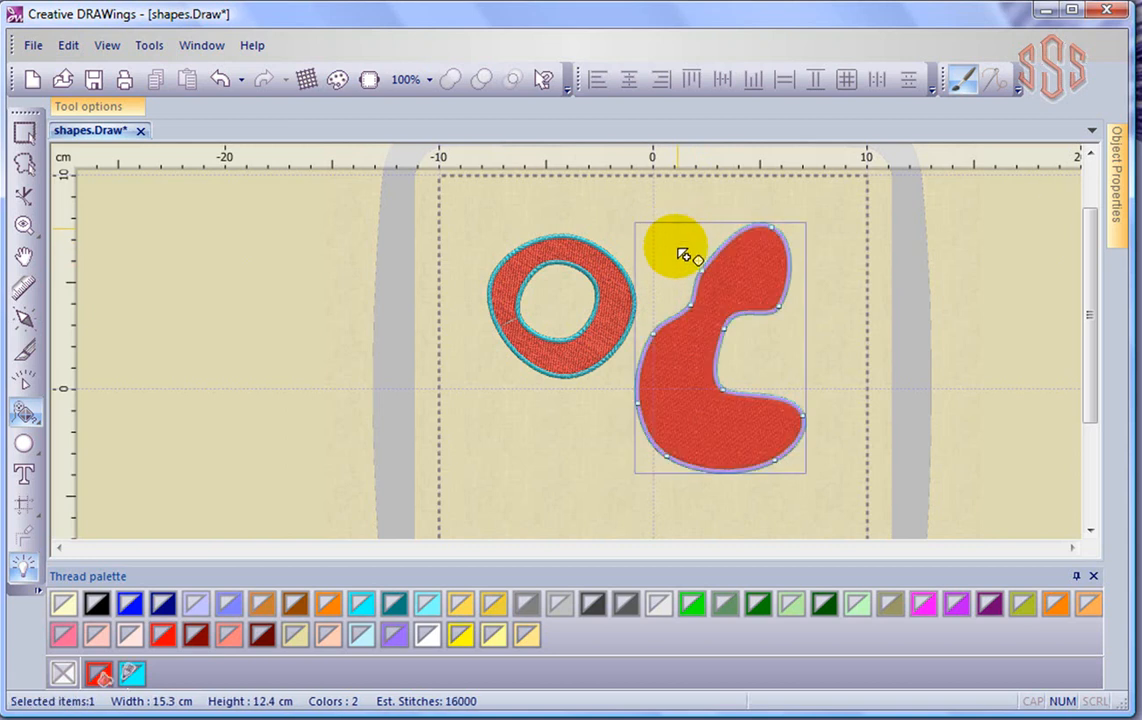
Draw and finish a closed triangle about 4 cm wide with straight sides below the ring, using the bezier shapes tool.
left_click(24, 416)
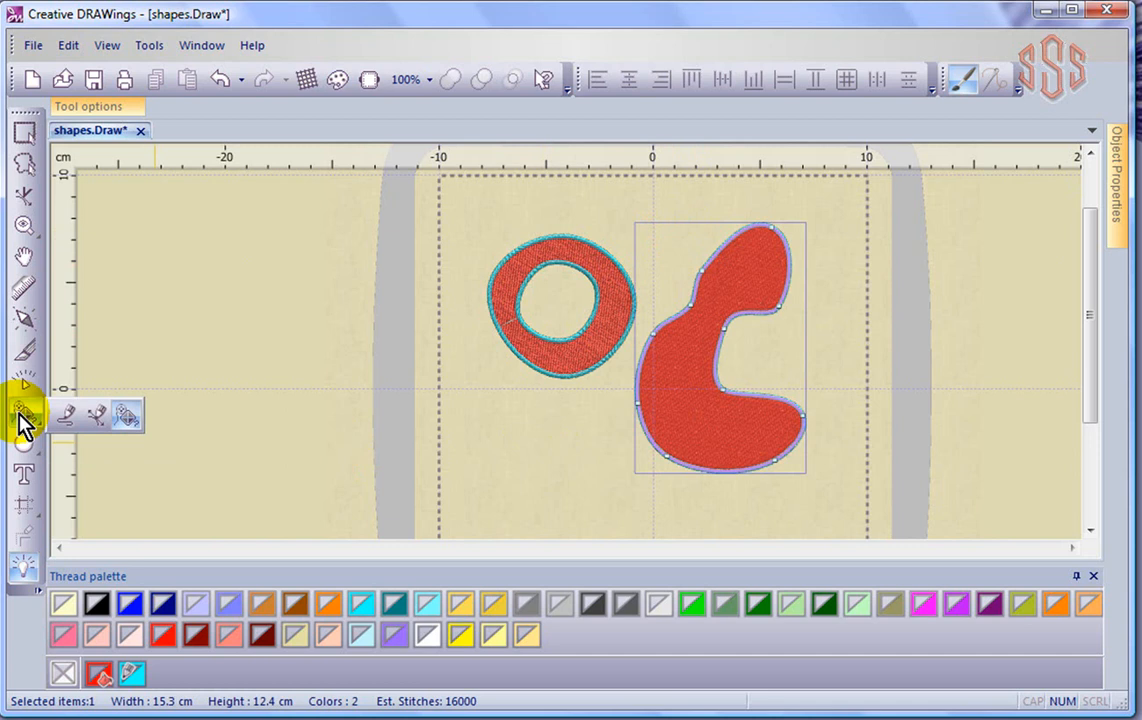
left_click(97, 420)
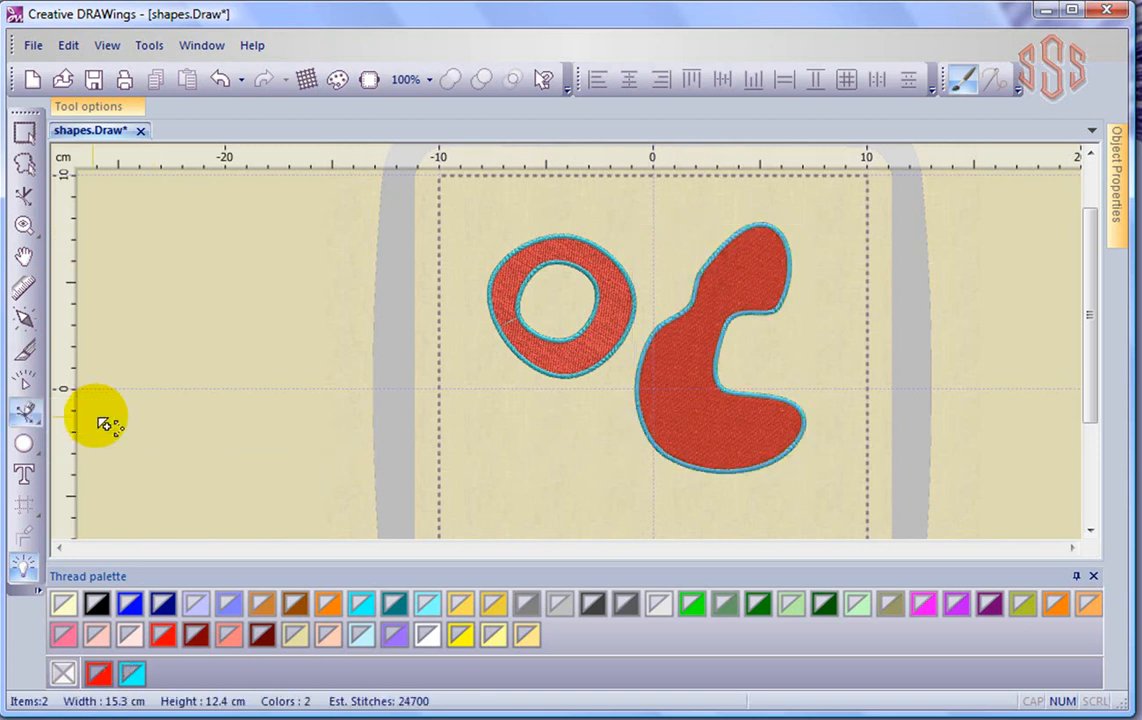
left_click(477, 461)
left_click(554, 410)
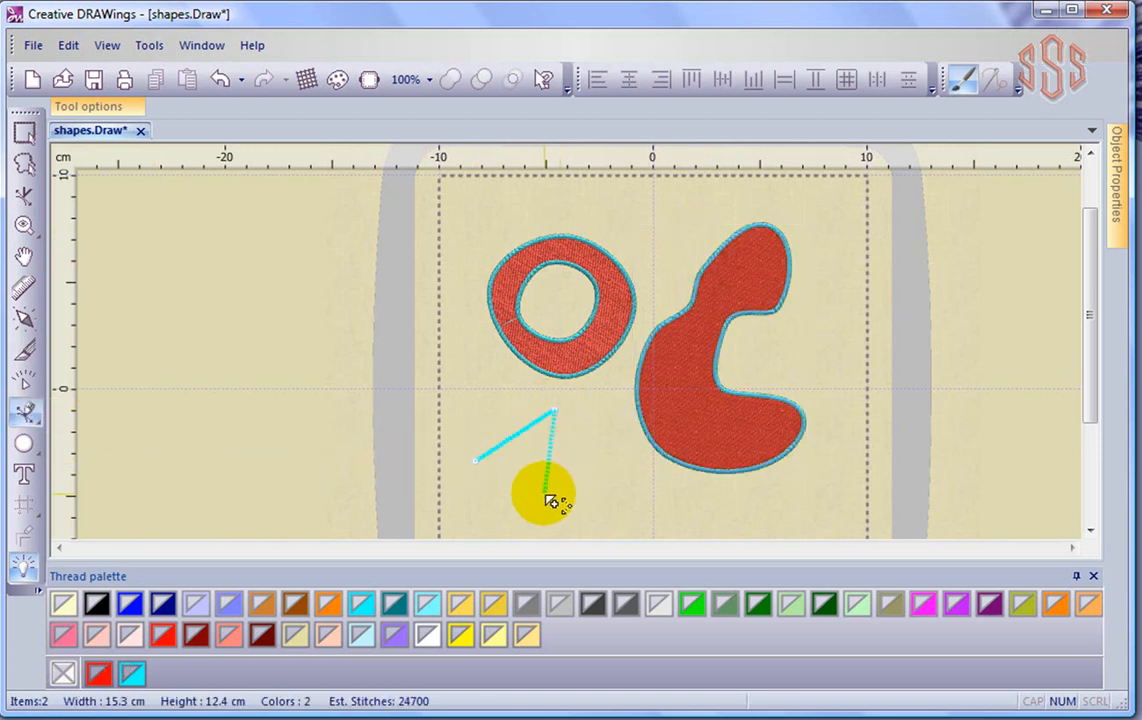
left_click(546, 494)
left_click(479, 462)
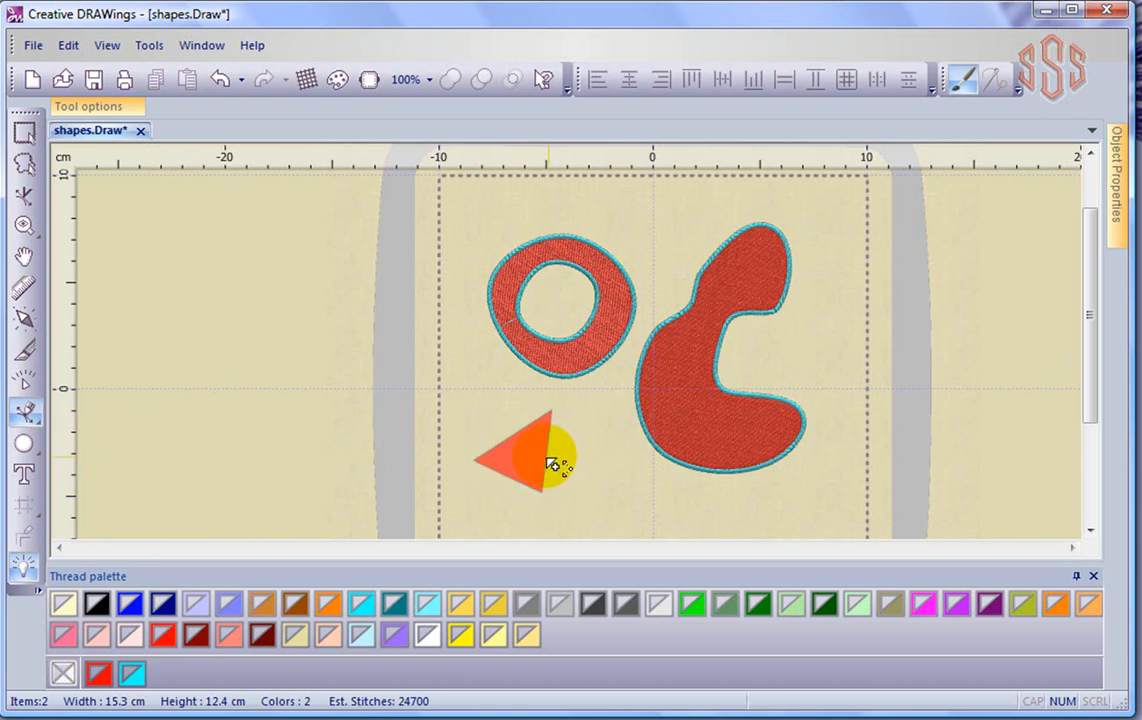
right_click(602, 443)
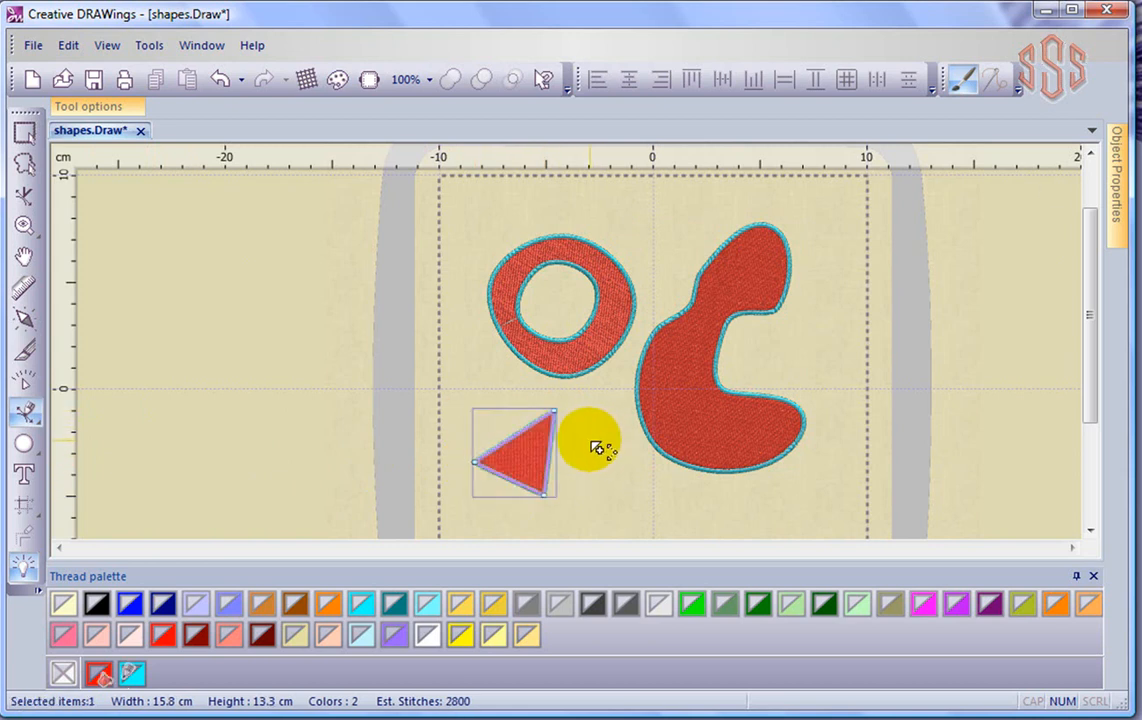
Draw an open inverted-V line of two straight bezier segments beside the triangle.
left_click(587, 491)
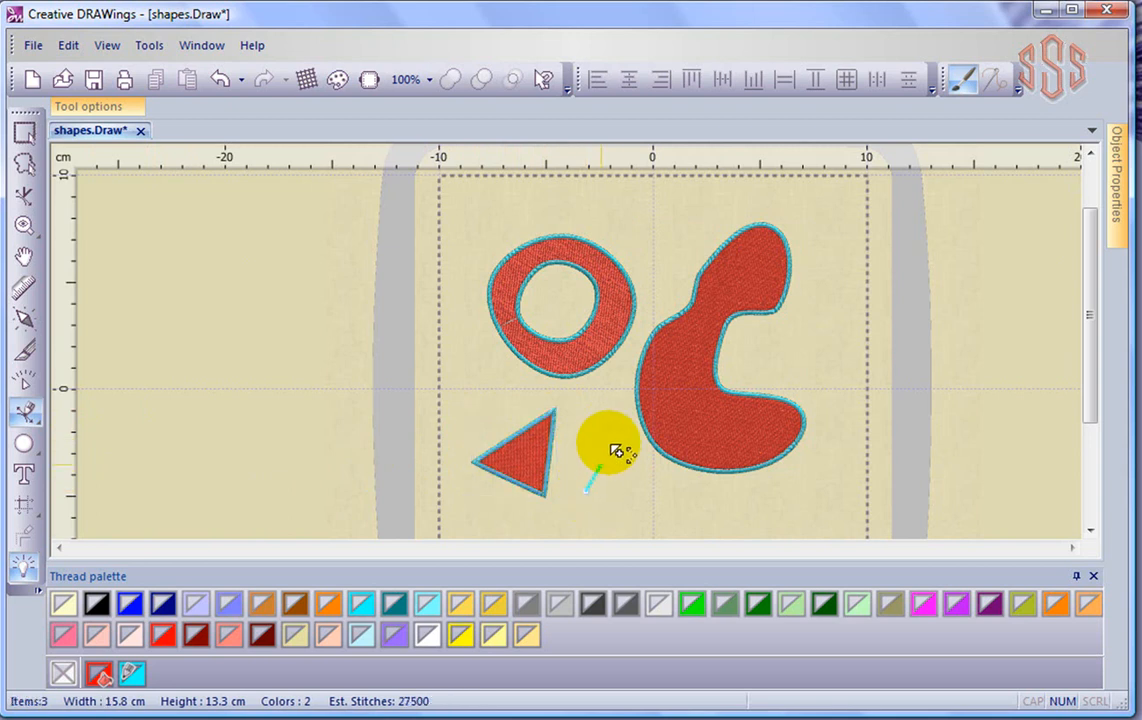
left_click(615, 433)
left_click(632, 501)
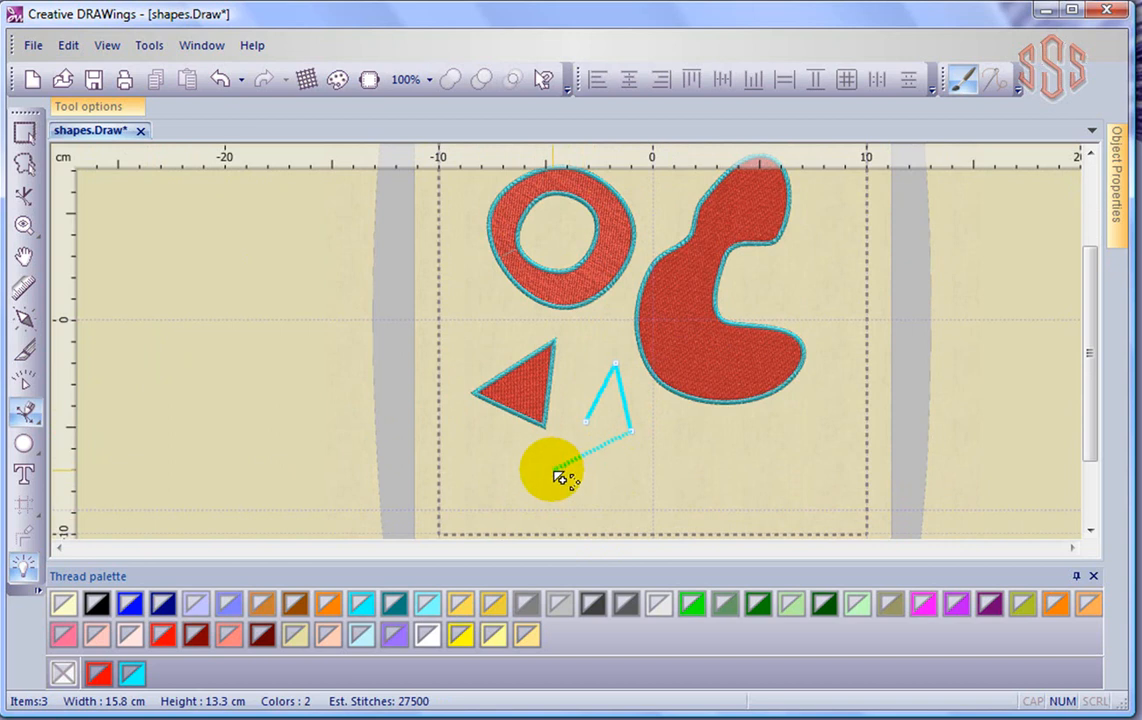
right_click(556, 474)
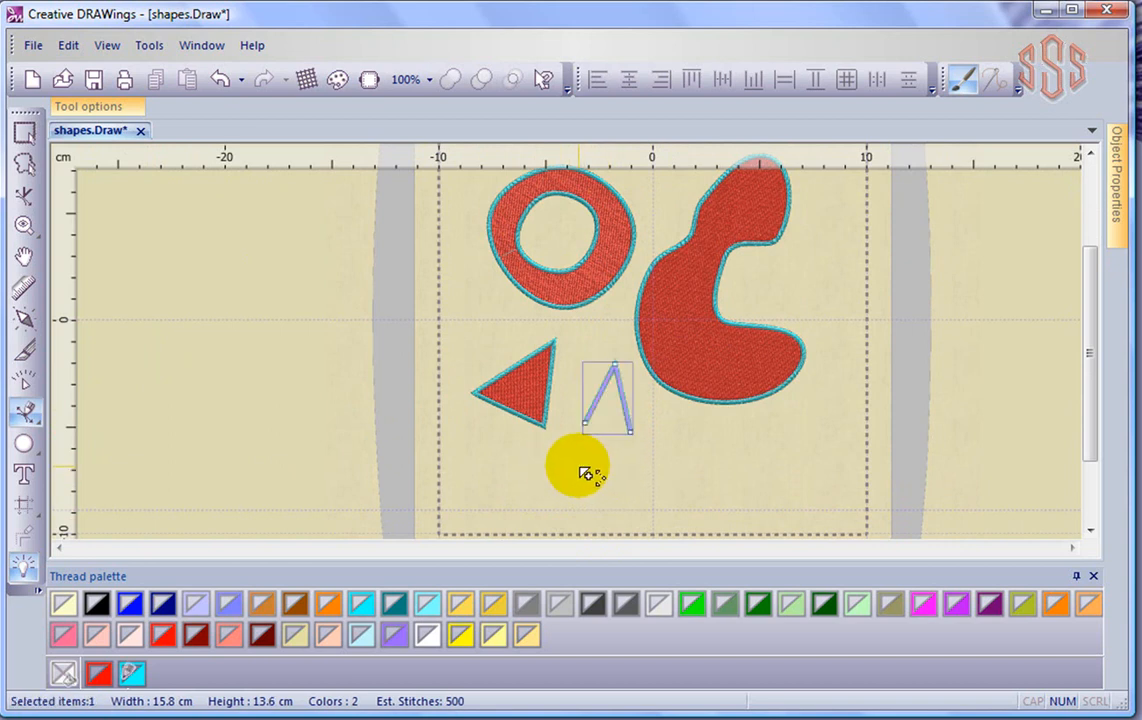
Draw an open bezier line below the C-shaped object, combining two straight segments with a wavy curved end.
left_click(688, 440)
left_click(763, 421)
left_click(724, 479)
left_click(674, 484)
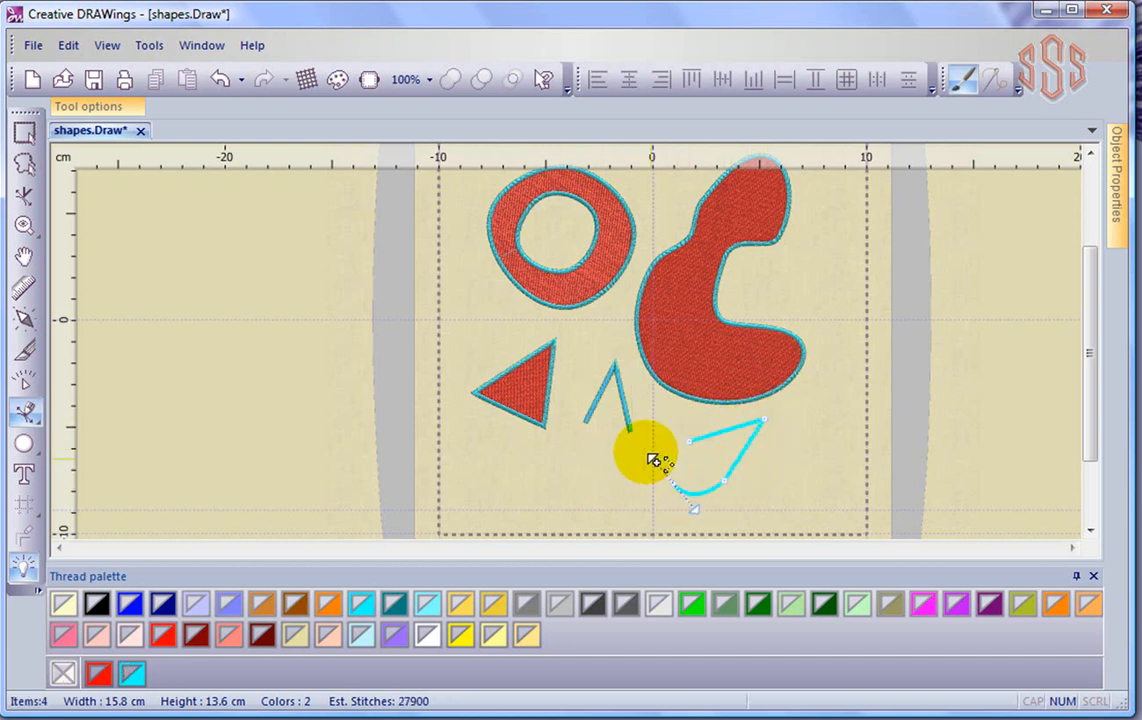
left_click(625, 453)
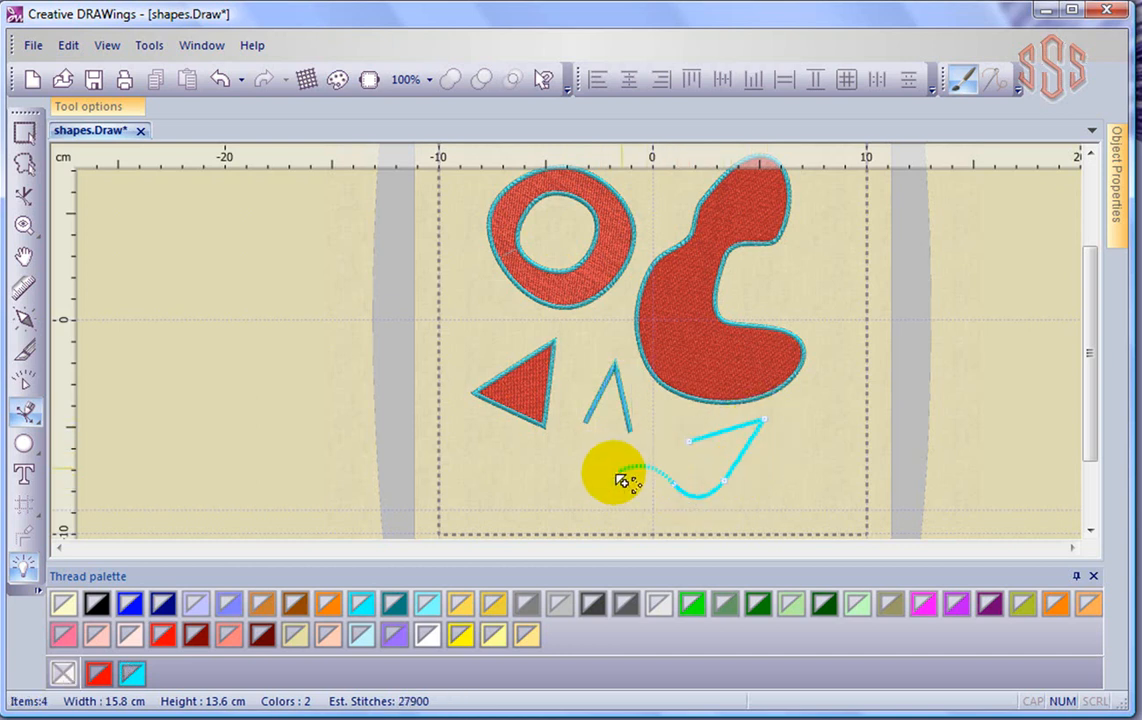
right_click(561, 485)
left_click(636, 483)
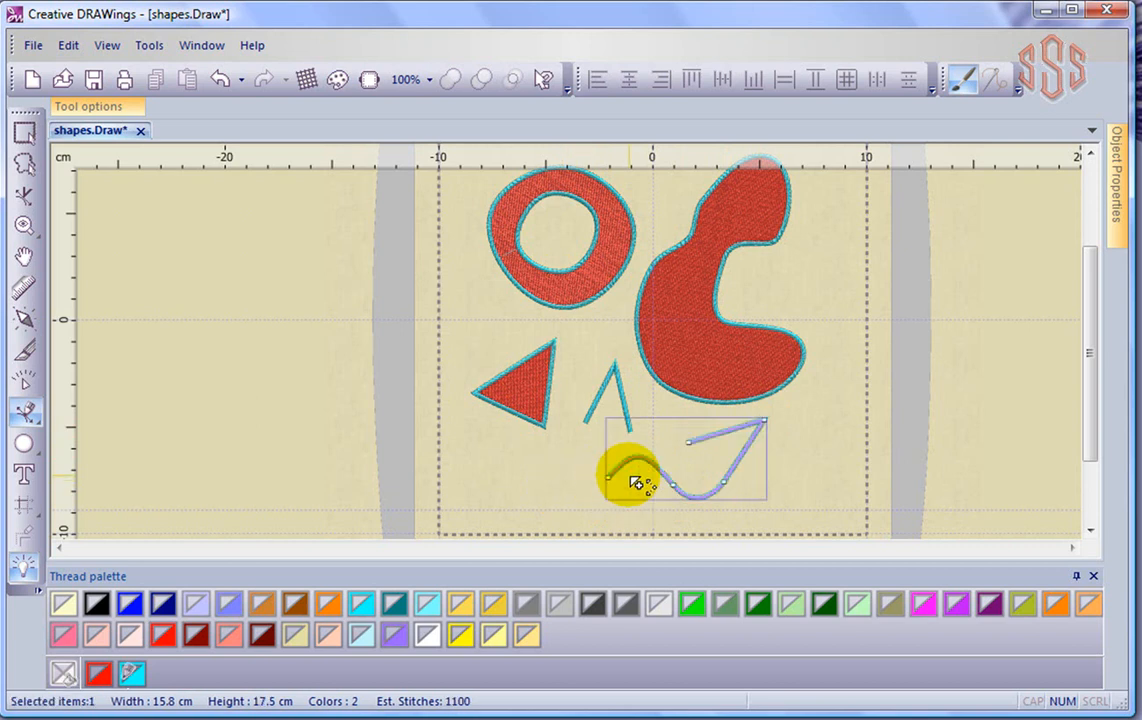
left_click_drag(25, 412, 127, 418)
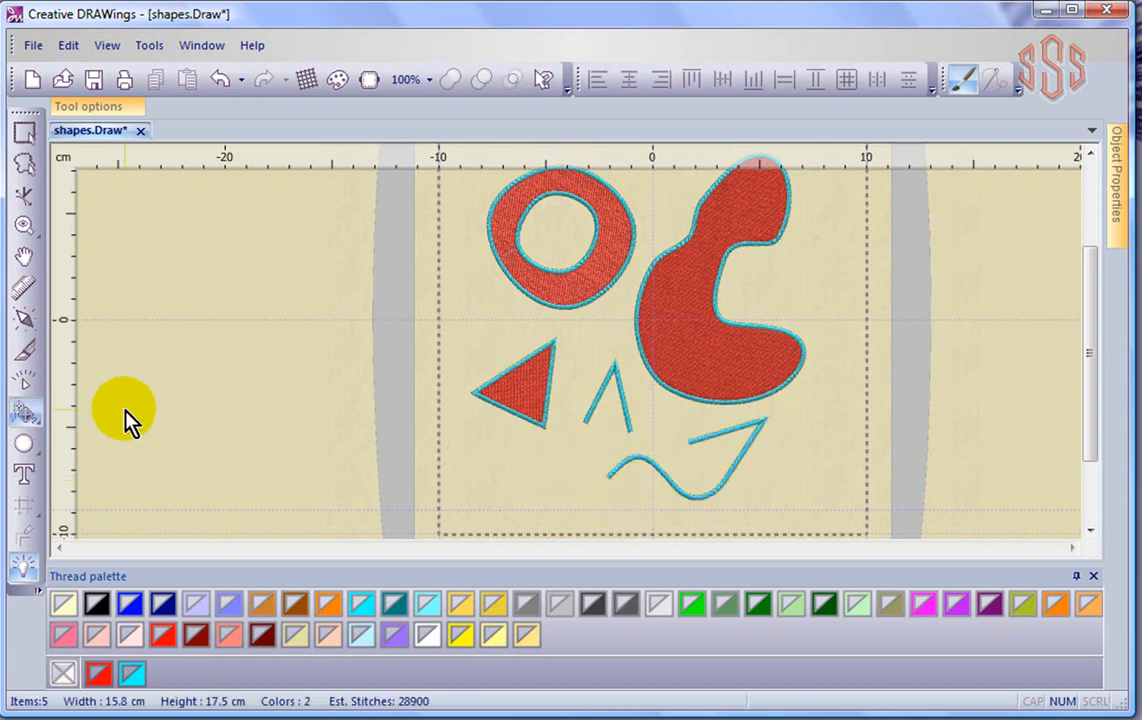
left_click(473, 479)
left_click(517, 440)
left_click(541, 485)
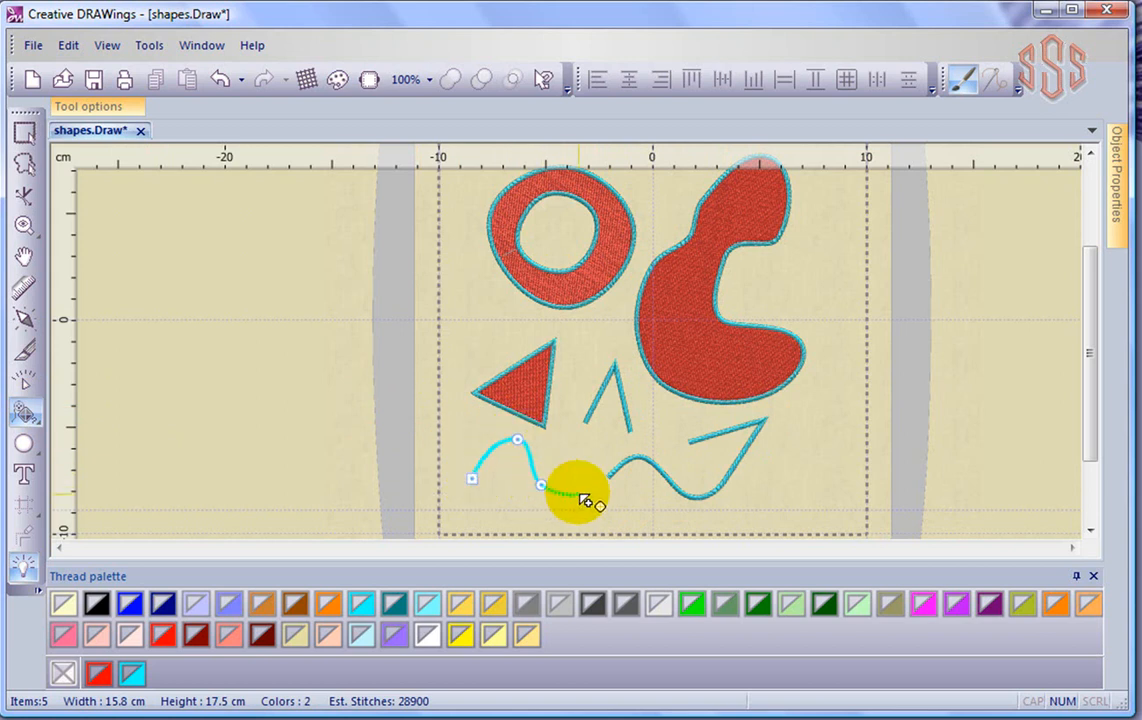
left_click(580, 468)
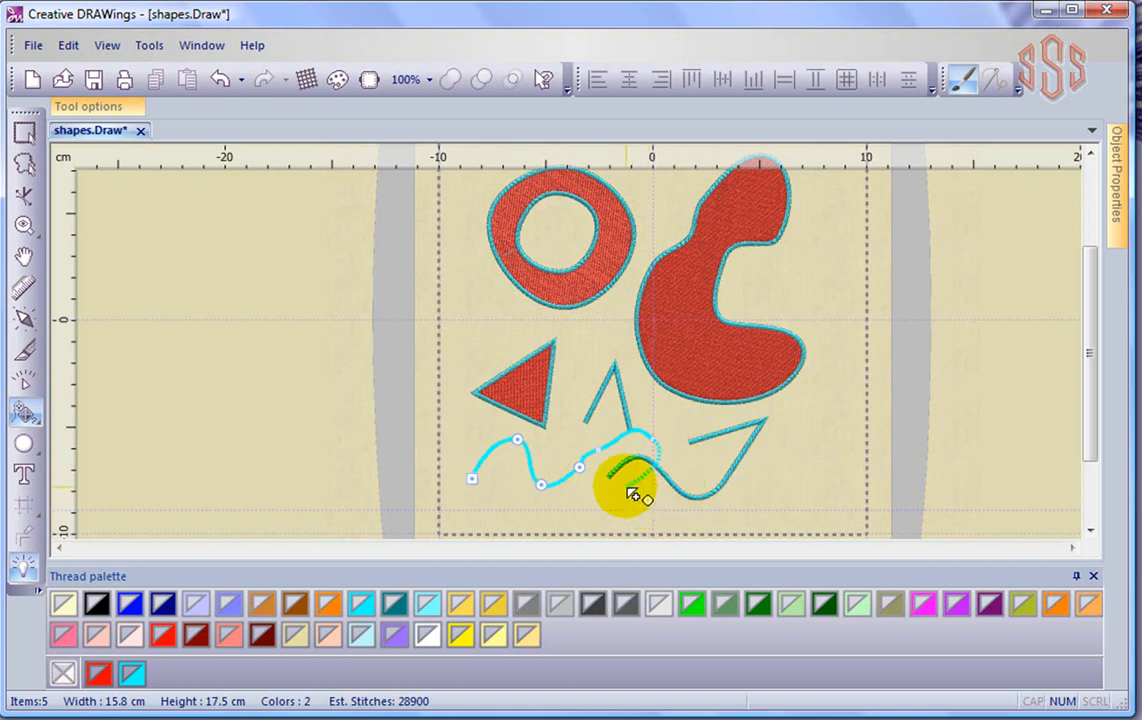
key("Escape")
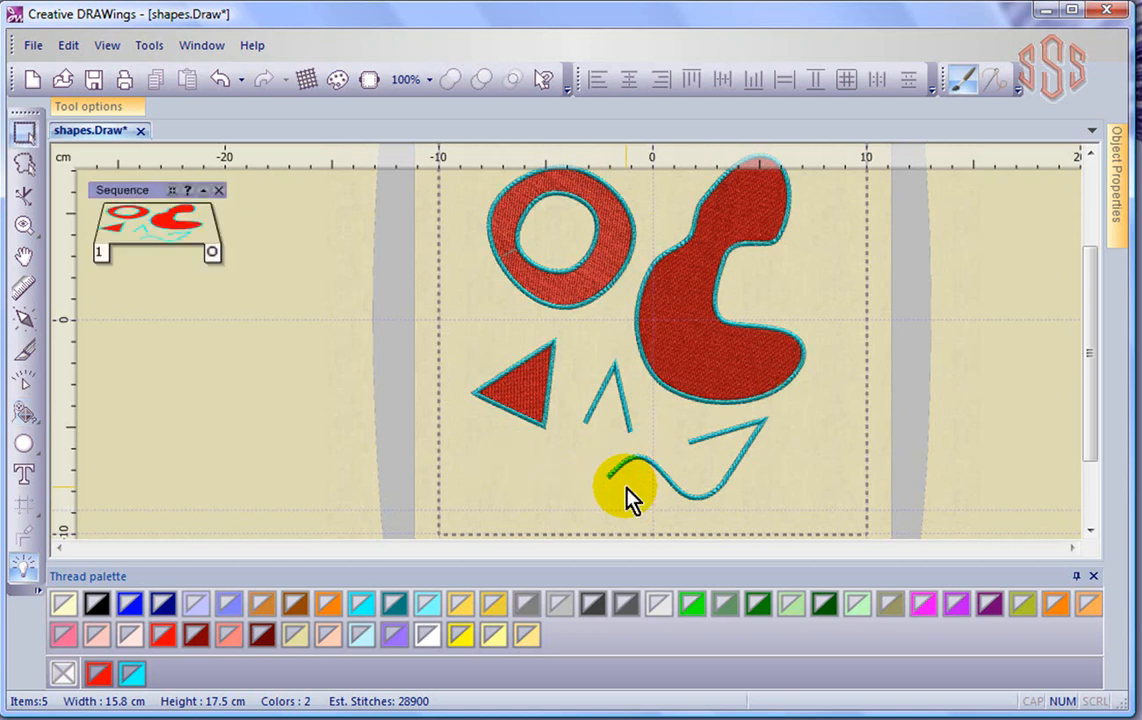
Start an outline left of the hoop with a curved hook about 8 cm wide that sweeps underneath and up the left side.
left_click(24, 412)
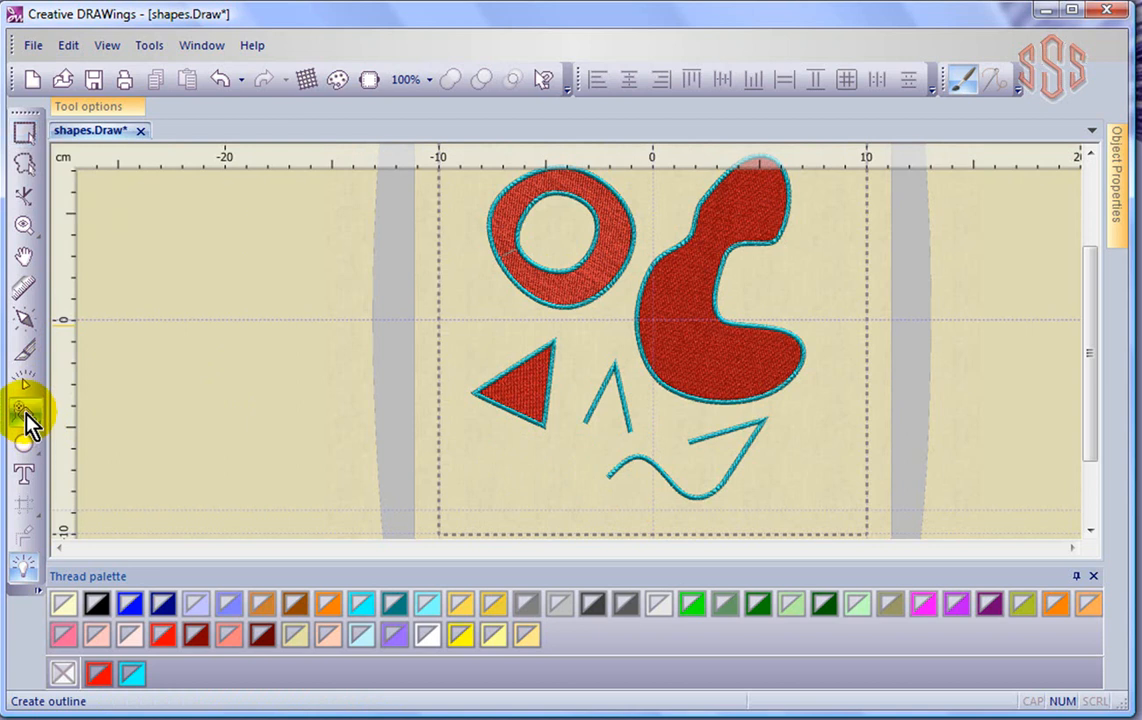
left_click(170, 386)
left_click_drag(234, 344, 262, 367)
left_click_drag(292, 406, 209, 416)
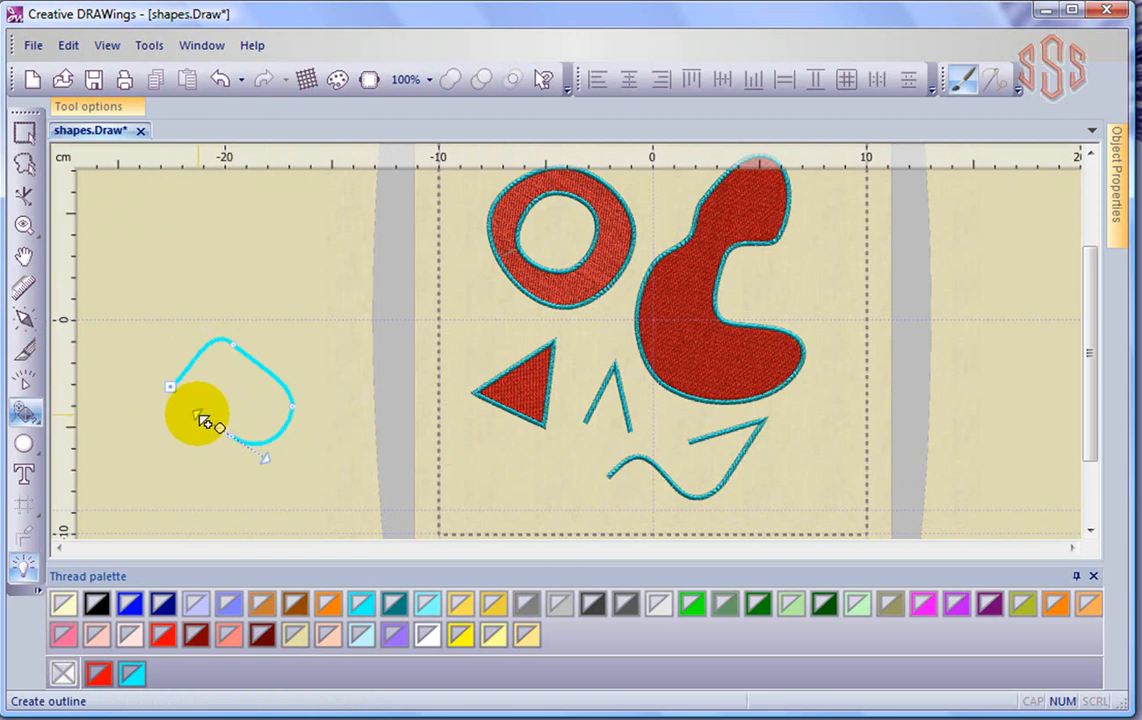
left_click(159, 429)
left_click(111, 385)
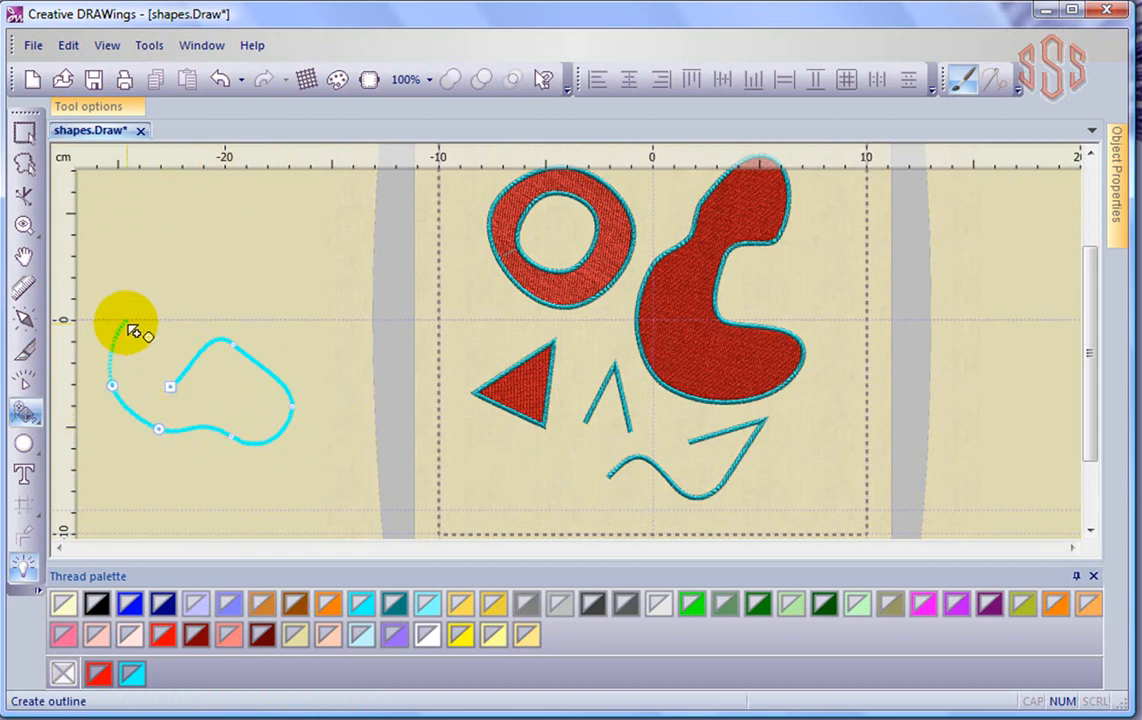
left_click(126, 319)
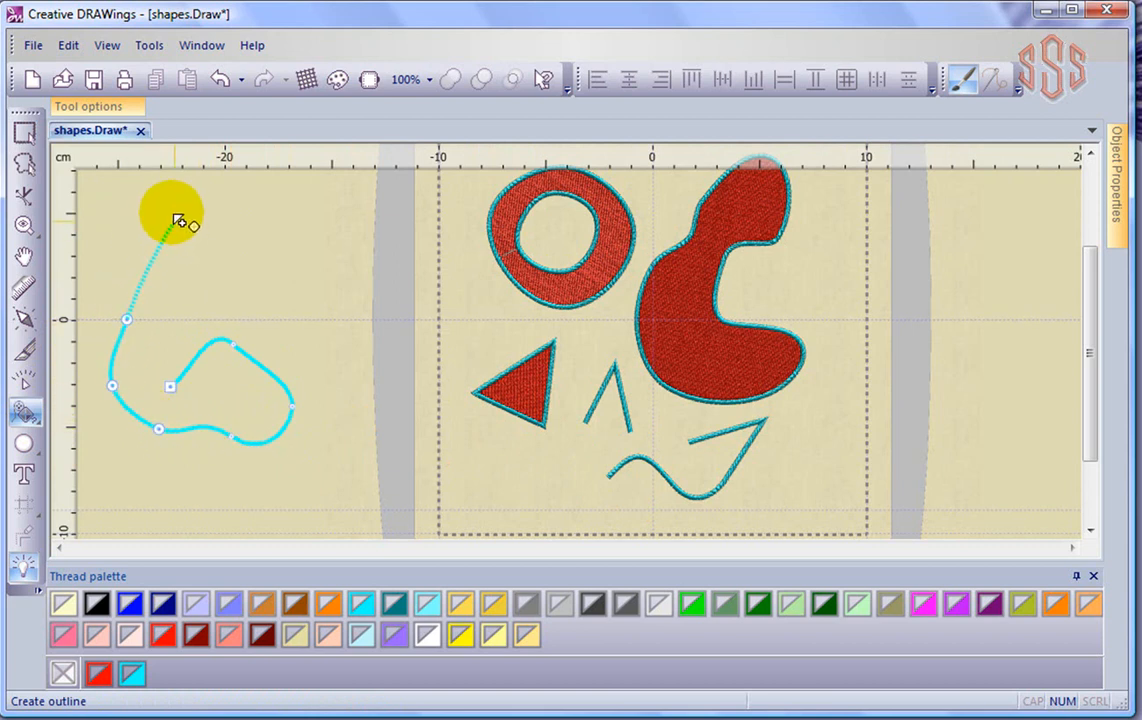
Continue the outline with a zigzag of three sharp straight-sided peaks about 3 cm high along its upper edge.
left_click(173, 217)
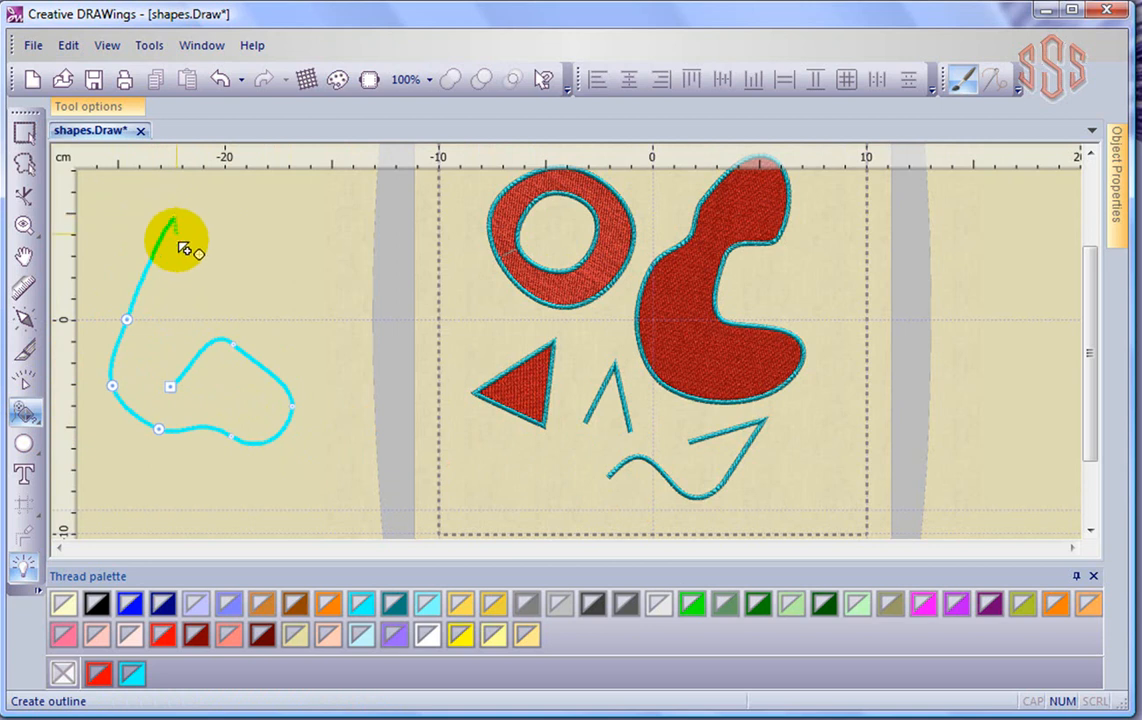
left_click(188, 284)
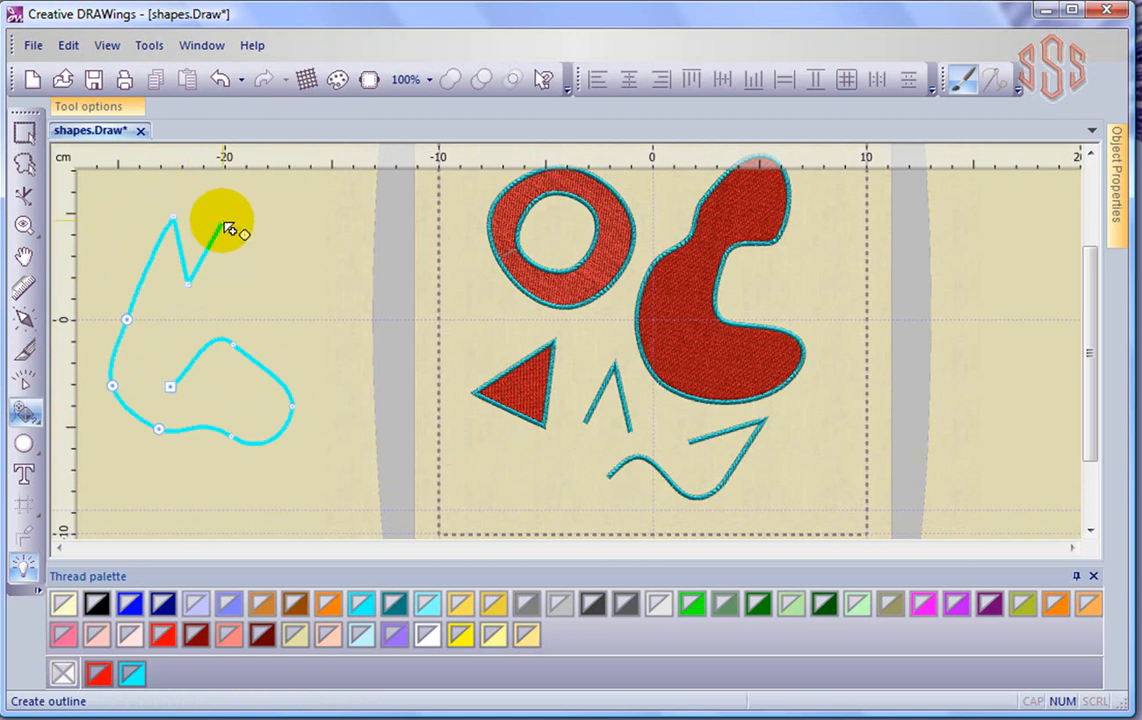
left_click(223, 221)
left_click(244, 282)
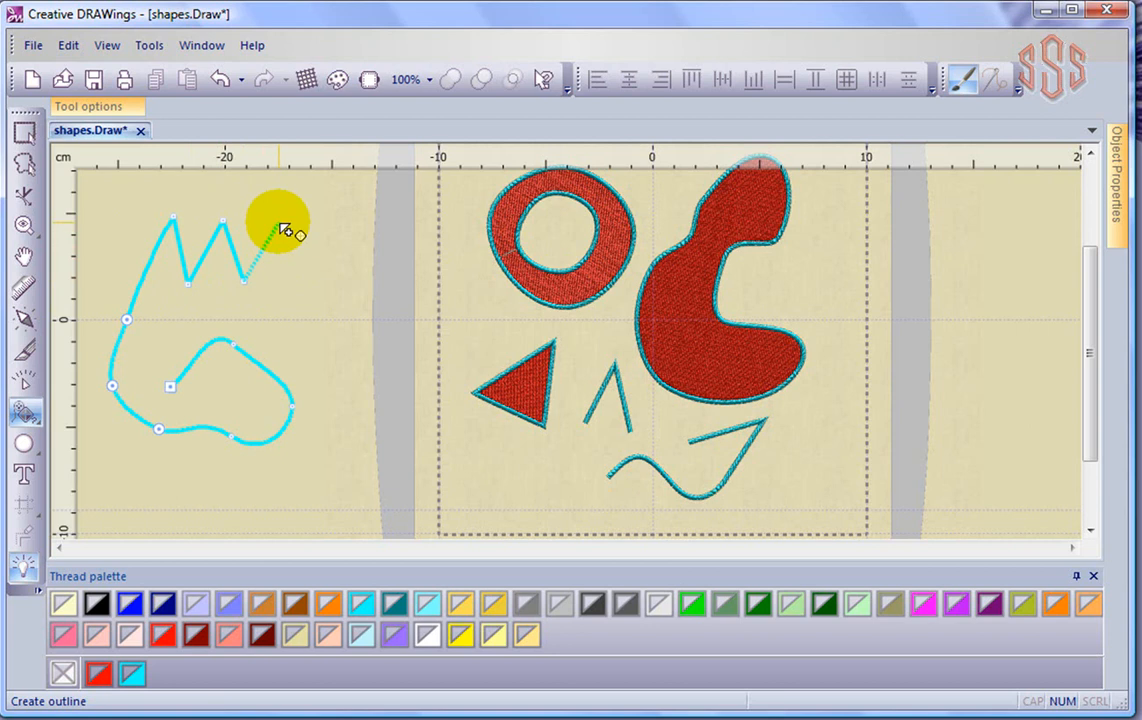
left_click(280, 224)
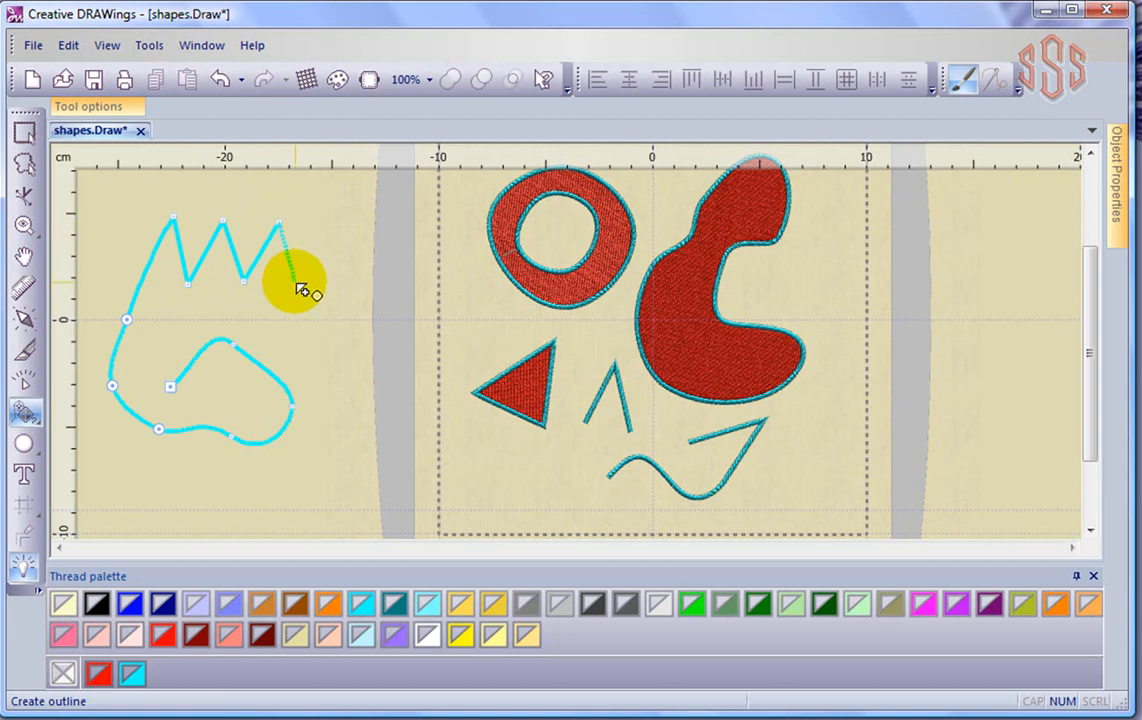
left_click(296, 284)
Finish the outline as an open line with a wavy curved tail down its right side, about 12 cm high overall, and deselect it.
left_click(308, 320)
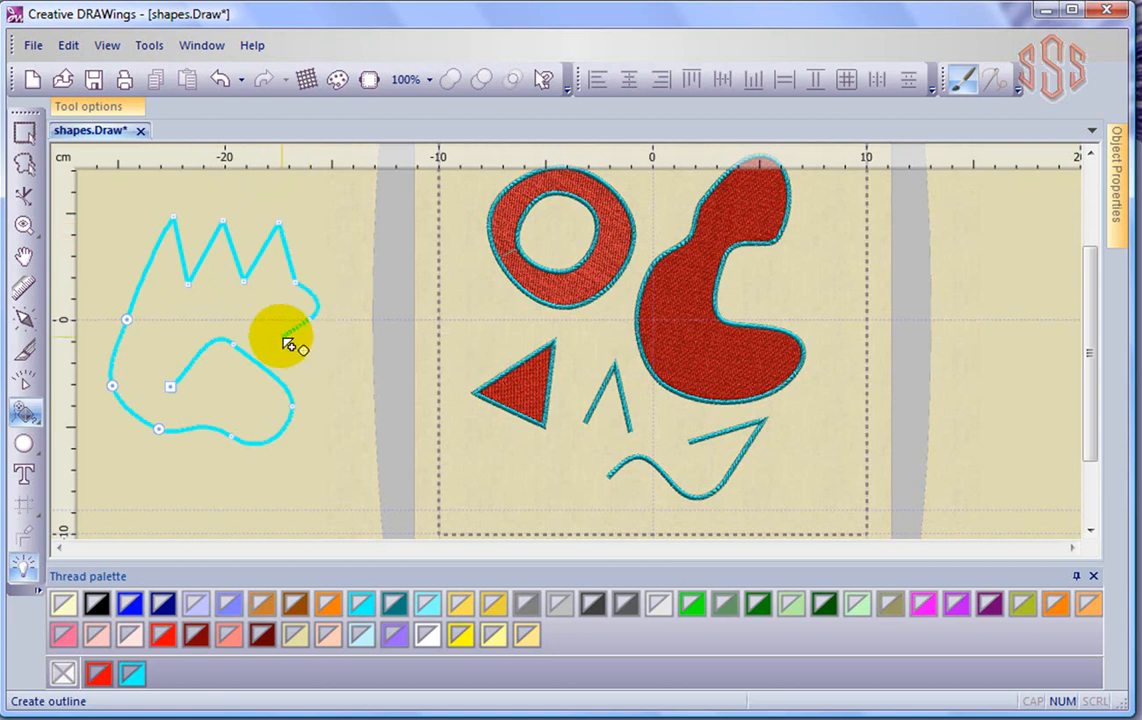
left_click(303, 367)
left_click(341, 398)
left_click(325, 446)
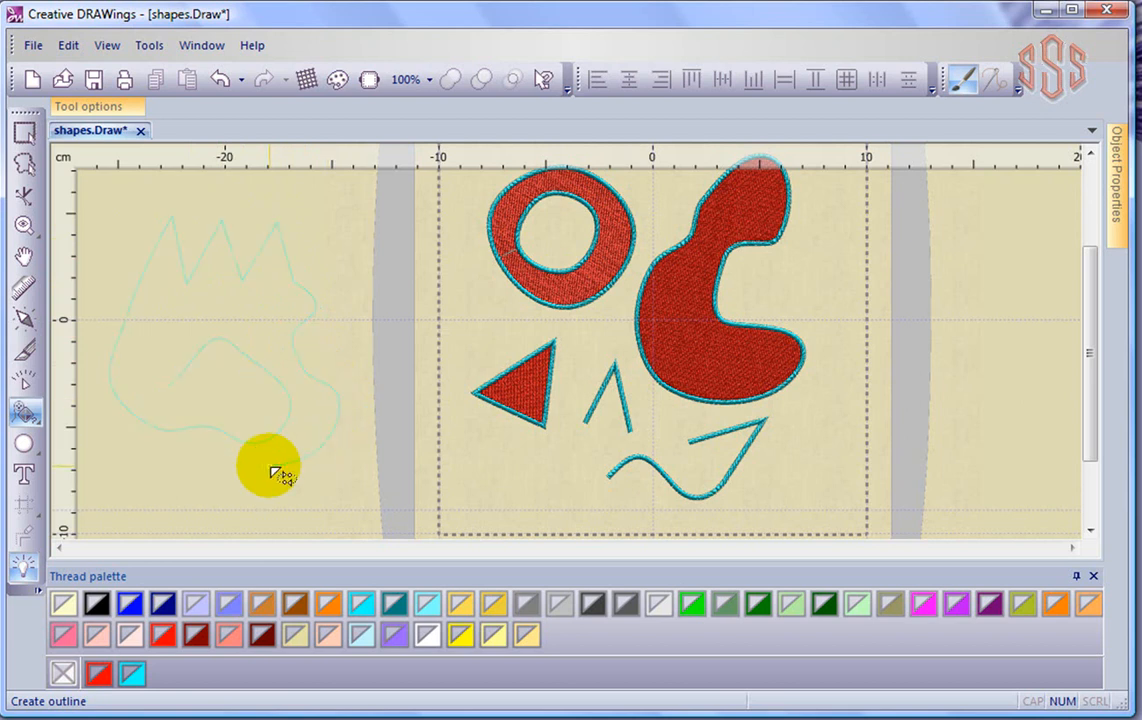
right_click(284, 474)
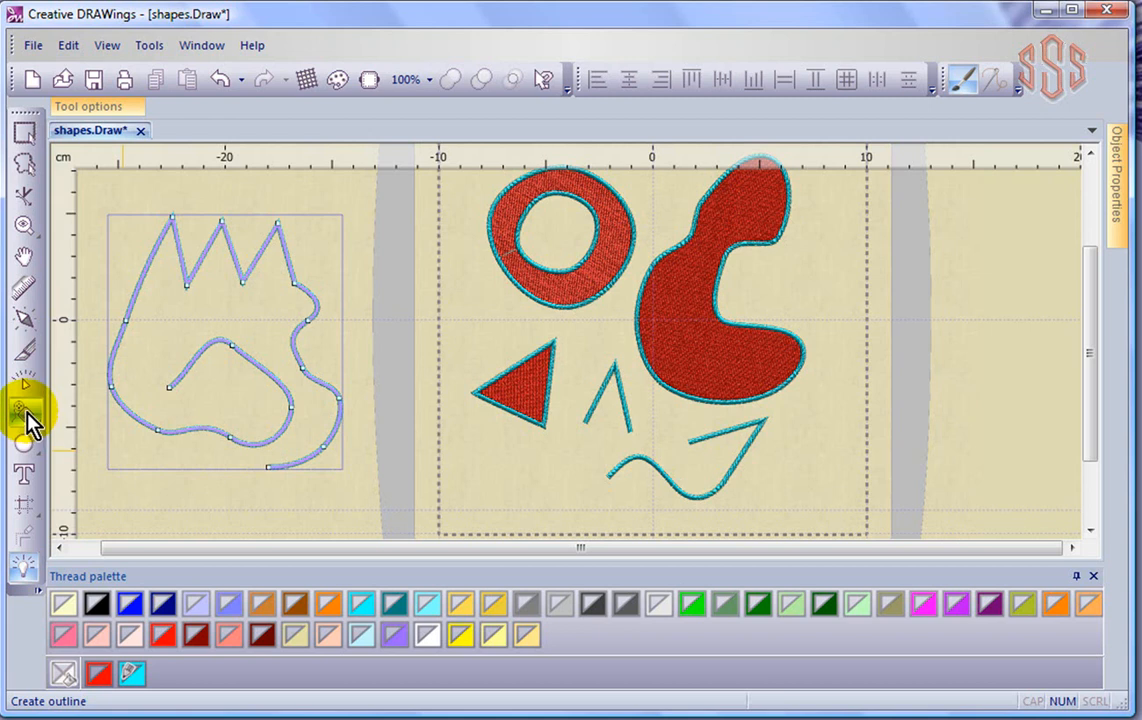
left_click(27, 418)
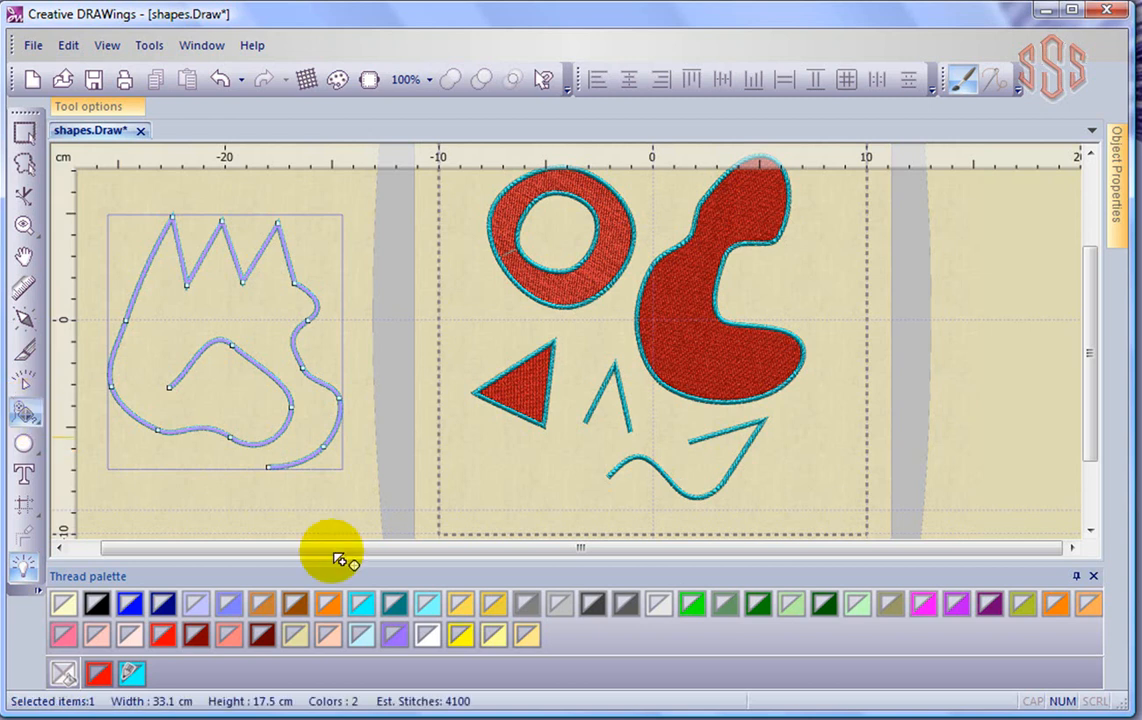
right_click(259, 493)
left_click(202, 492)
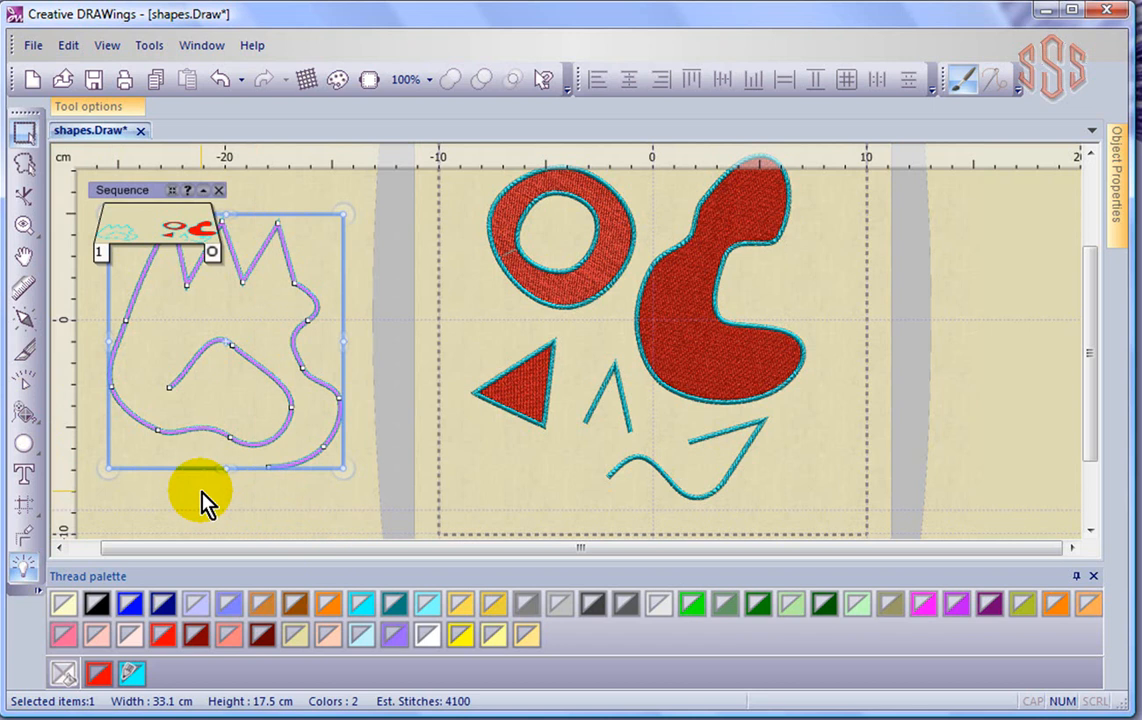
left_click(199, 487)
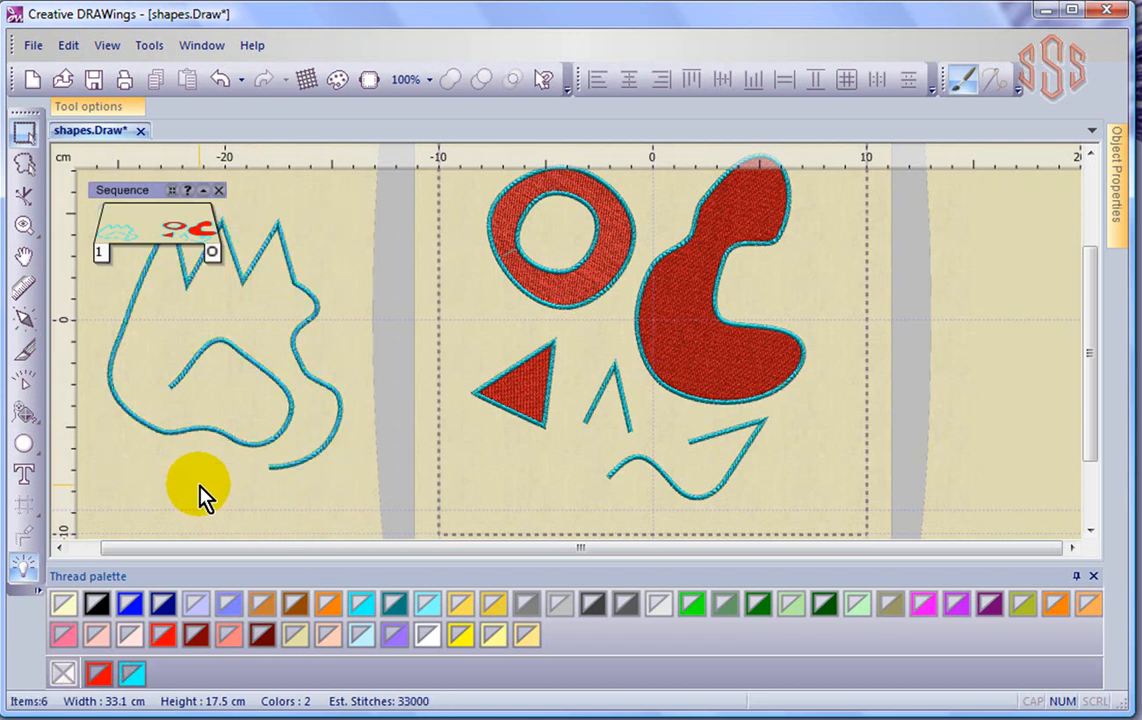